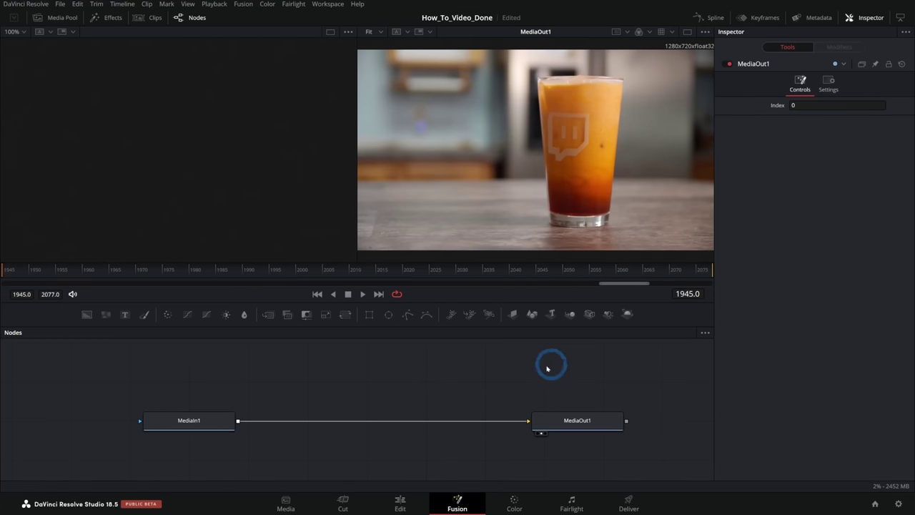
Add a Text node above MediaIn1 and composite it over the clip through a Merge node, with Text1 placed above the merge
{"action": "left_click_drag", "start_coordinate": [125, 315], "coordinate": [293, 386]}
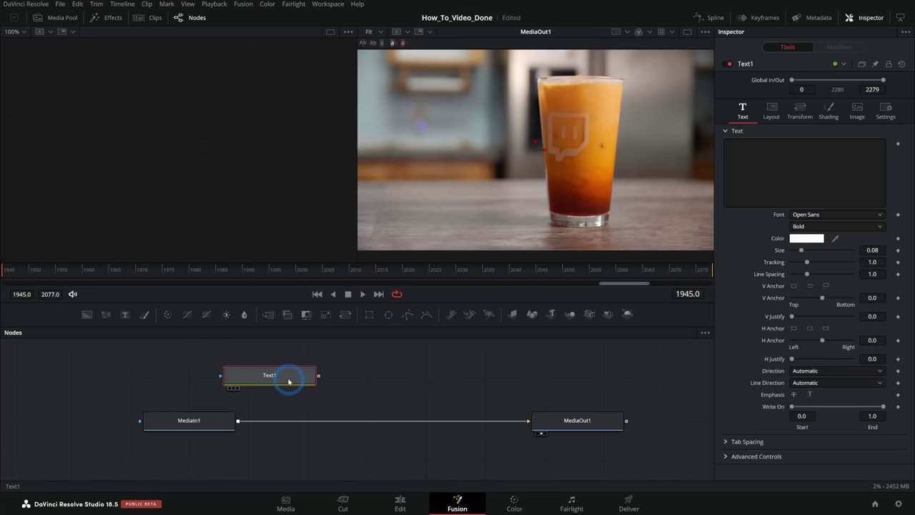
{"action": "mouse_move", "coordinate": [291, 376]}
{"action": "left_mouse_down"}
{"action": "mouse_move", "coordinate": [321, 384]}
{"action": "mouse_move", "coordinate": [277, 385]}
{"action": "left_mouse_up"}
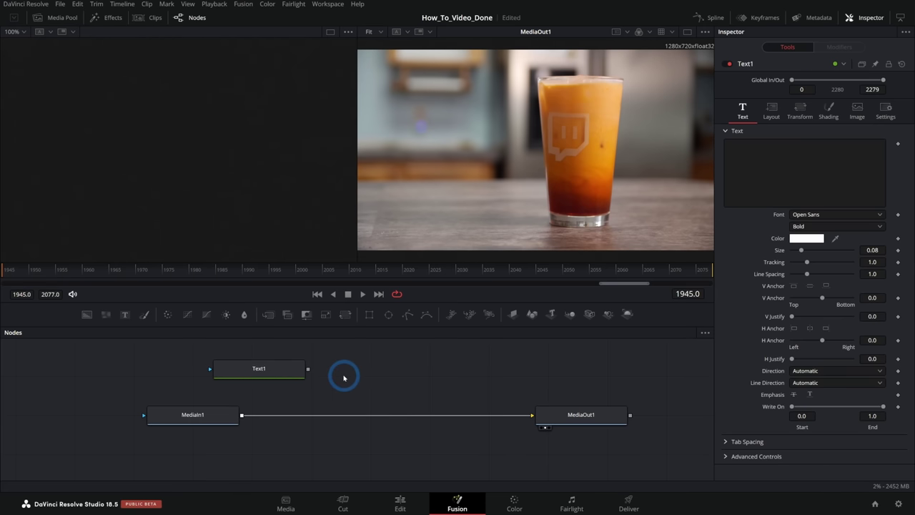
{"action": "left_click", "coordinate": [299, 377]}
{"action": "left_click_drag", "start_coordinate": [308, 372], "coordinate": [241, 415]}
{"action": "left_click_drag", "start_coordinate": [270, 318], "coordinate": [348, 411]}
{"action": "left_click_drag", "start_coordinate": [308, 369], "coordinate": [352, 415]}
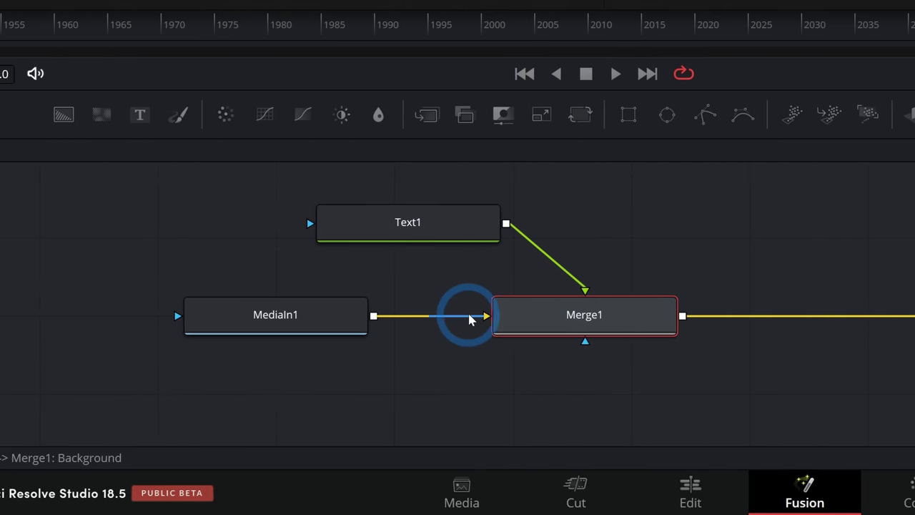
{"action": "left_click_drag", "start_coordinate": [324, 230], "coordinate": [500, 222]}
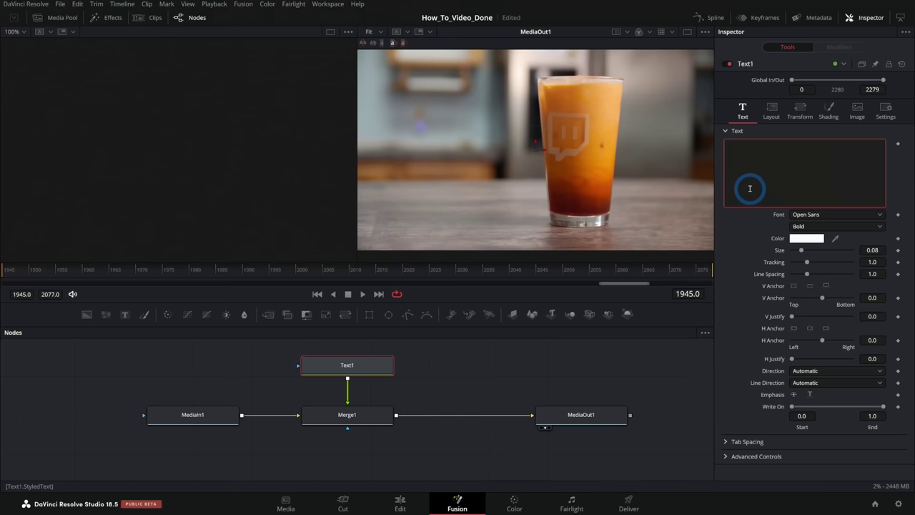
Enter SOME TEXT in the Text1 node and enlarge its size to about 0.2
{"action": "left_click", "coordinate": [750, 188]}
{"action": "type", "text": "SOME TEXT"}
{"action": "left_click_drag", "start_coordinate": [801, 251], "coordinate": [817, 251]}
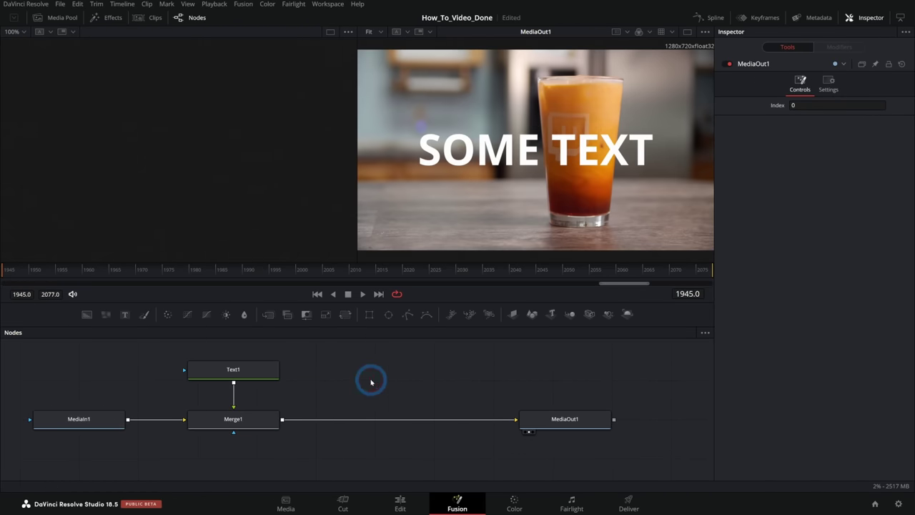
Duplicate MediaIn1, merge the copy over the text composite, and mask it with a Polygon around the glass
{"action": "left_click", "coordinate": [102, 422]}
{"action": "key", "text": "ctrl+v"}
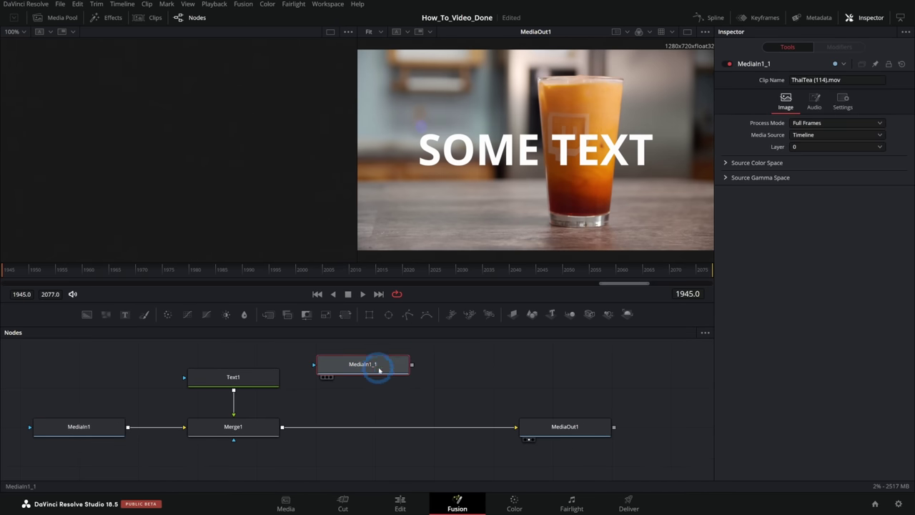
{"action": "left_click_drag", "start_coordinate": [413, 364], "coordinate": [282, 428]}
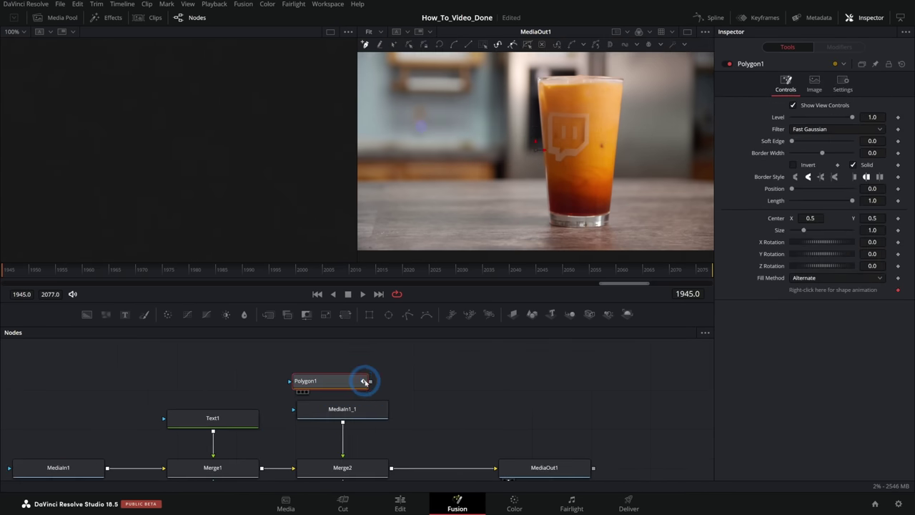
{"action": "left_click_drag", "start_coordinate": [364, 380], "coordinate": [374, 409]}
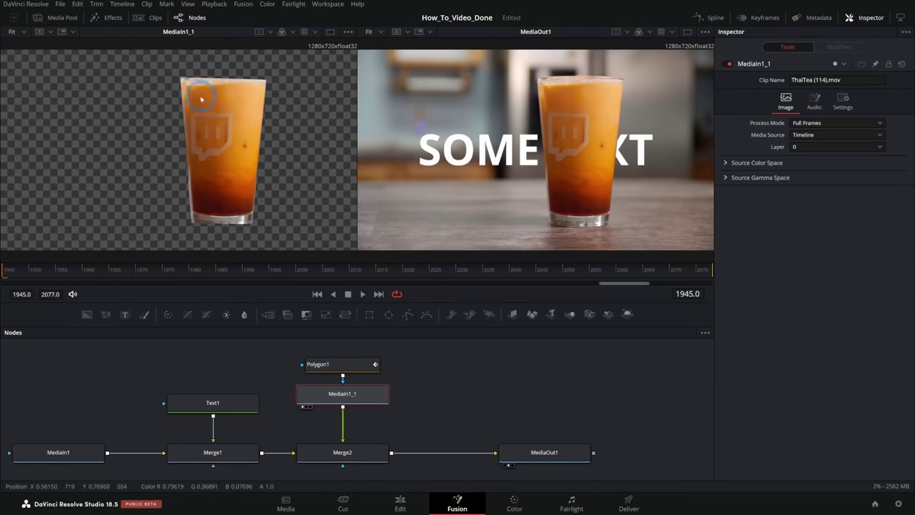
View the masked MediaIn1_1 output and the original MediaIn1 clip in the unused viewer
{"action": "left_click_drag", "start_coordinate": [240, 400], "coordinate": [251, 176]}
{"action": "left_click", "coordinate": [189, 419]}
{"action": "left_click_drag", "start_coordinate": [75, 450], "coordinate": [165, 130]}
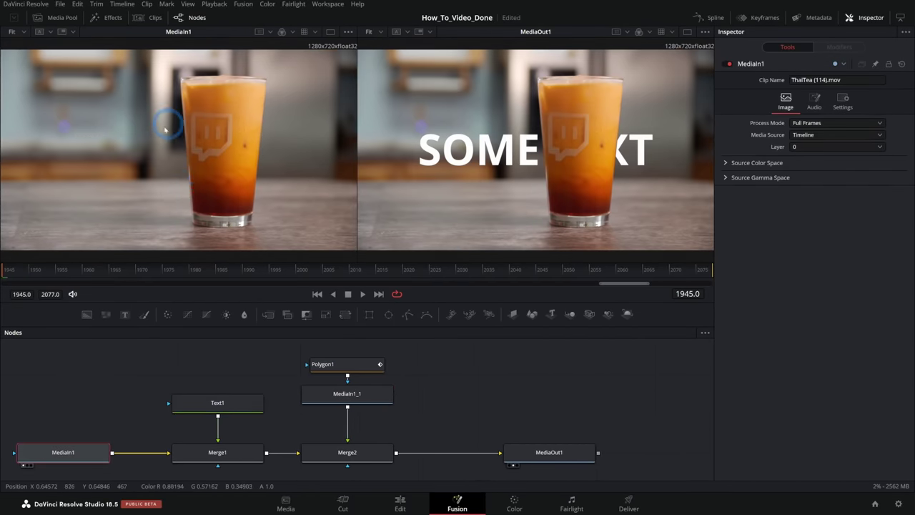
{"action": "left_click_drag", "start_coordinate": [248, 375], "coordinate": [300, 364]}
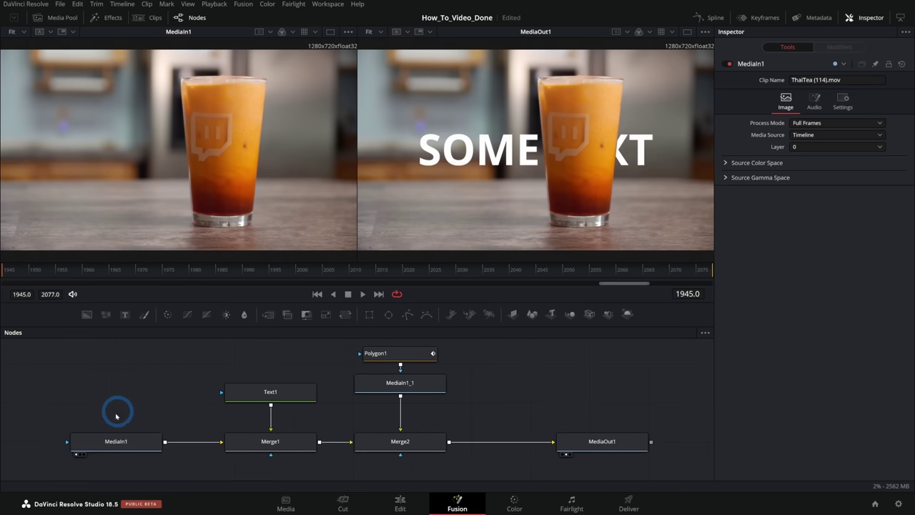
{"action": "left_click_drag", "start_coordinate": [57, 360], "coordinate": [184, 465]}
{"action": "left_click_drag", "start_coordinate": [197, 358], "coordinate": [330, 481]}
{"action": "left_click_drag", "start_coordinate": [350, 345], "coordinate": [465, 476]}
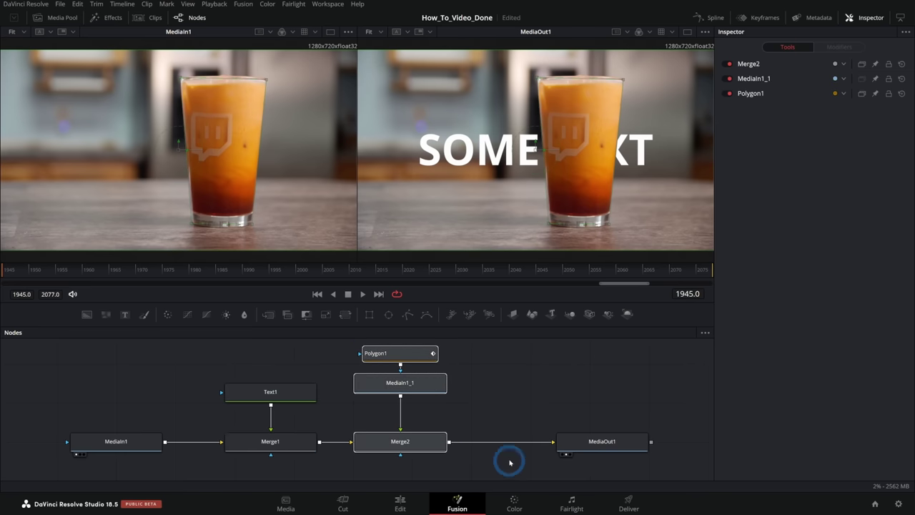
{"action": "left_click", "coordinate": [568, 445]}
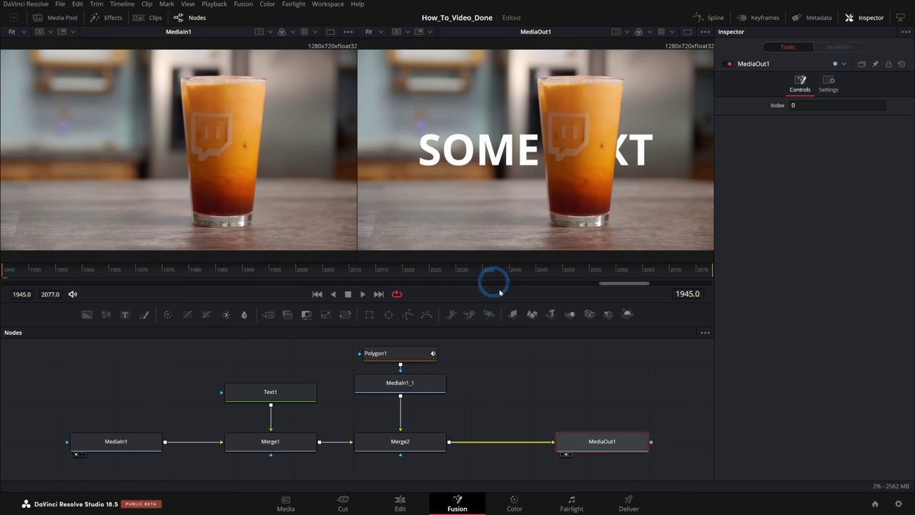
Search the tools for "multi" and add a MultiMerge node to the empty area of the node graph
{"action": "left_click", "coordinate": [499, 373]}
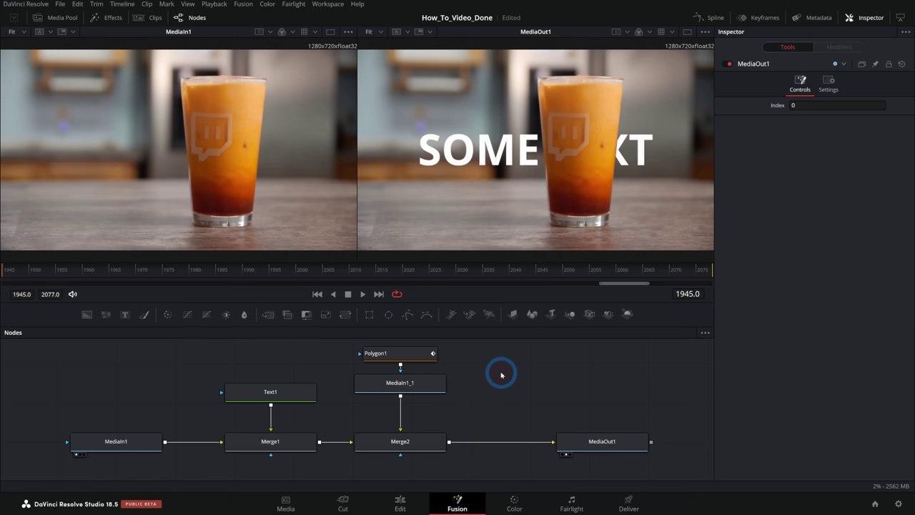
{"action": "key", "text": "shift+space"}
{"action": "type", "text": "multi"}
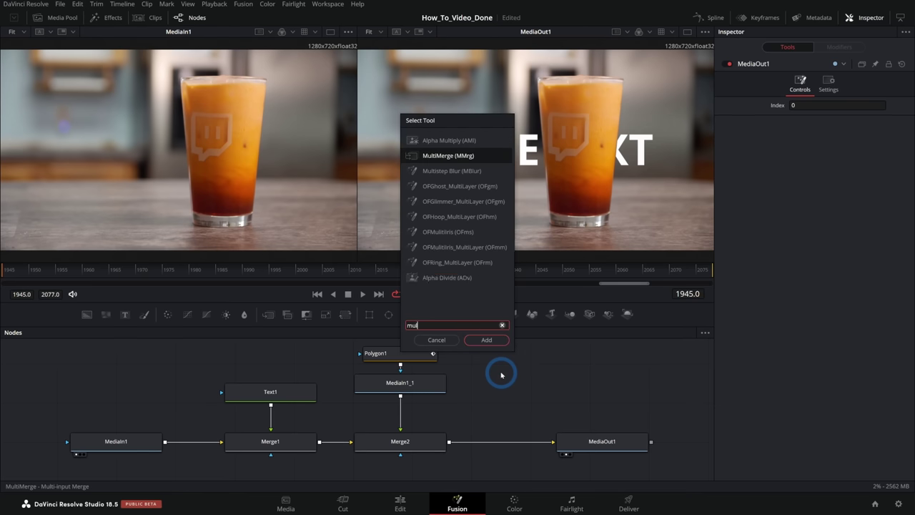
{"action": "left_click", "coordinate": [440, 156]}
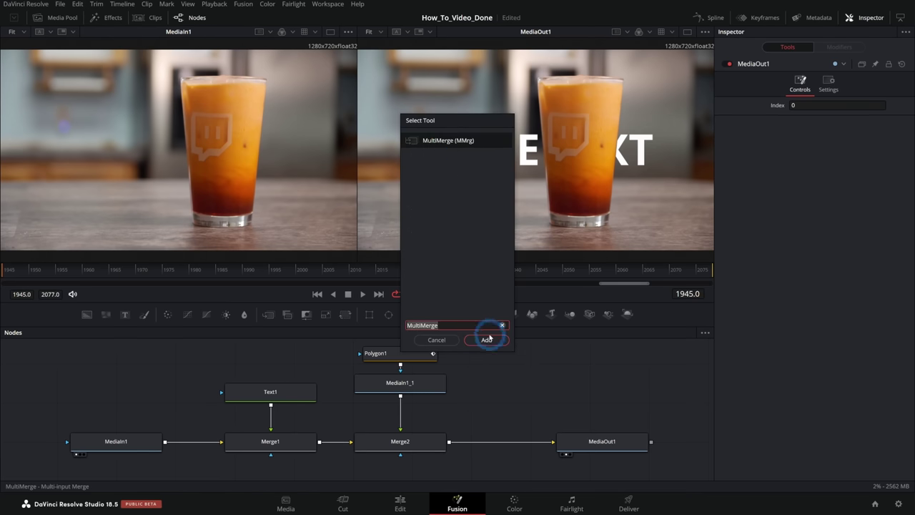
{"action": "left_click", "coordinate": [486, 341]}
{"action": "left_click", "coordinate": [543, 384]}
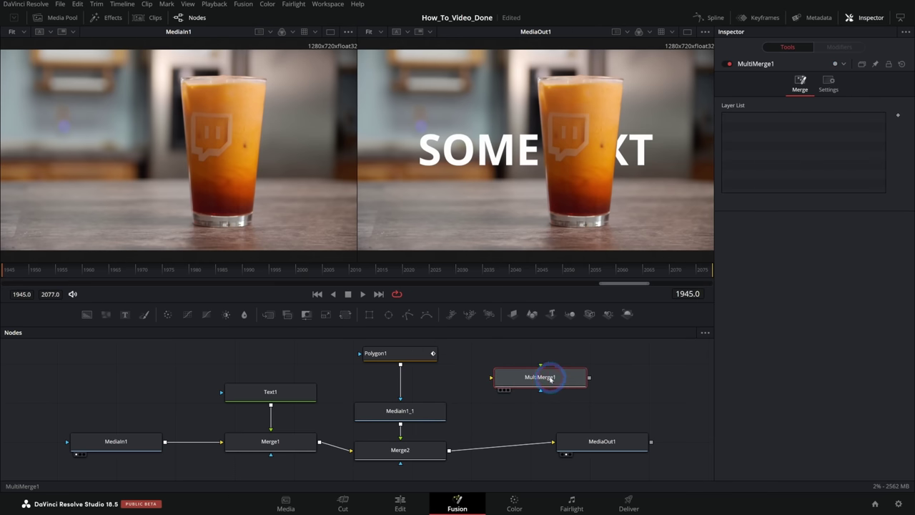
Align the Merge2 branch with the main node row and delete both Merge1 and Merge2
{"action": "left_click_drag", "start_coordinate": [470, 468], "coordinate": [356, 336]}
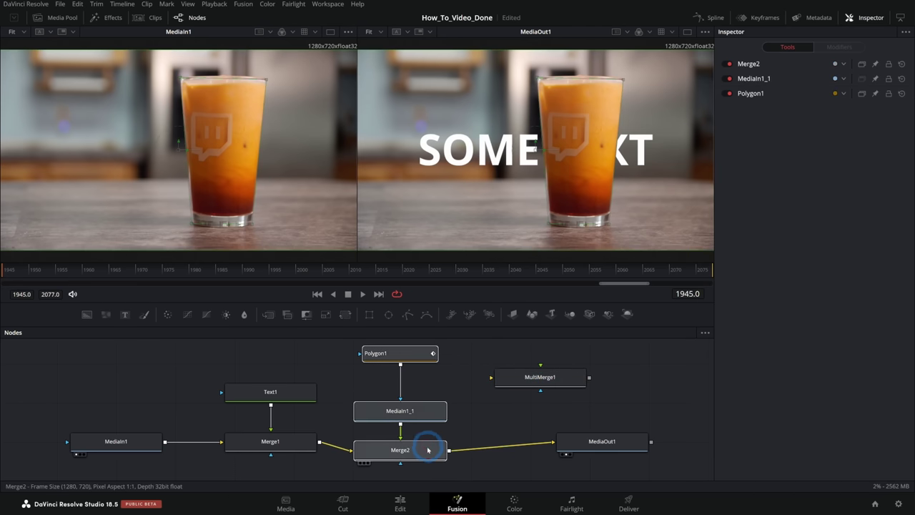
{"action": "left_click_drag", "start_coordinate": [428, 450], "coordinate": [429, 441]}
{"action": "left_click", "coordinate": [554, 384]}
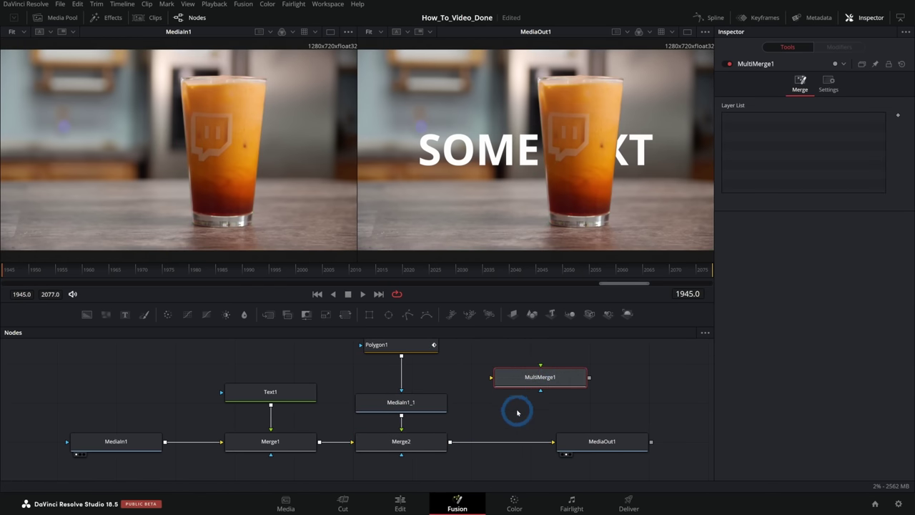
{"action": "left_click_drag", "start_coordinate": [465, 467], "coordinate": [286, 445]}
{"action": "key", "text": "Delete"}
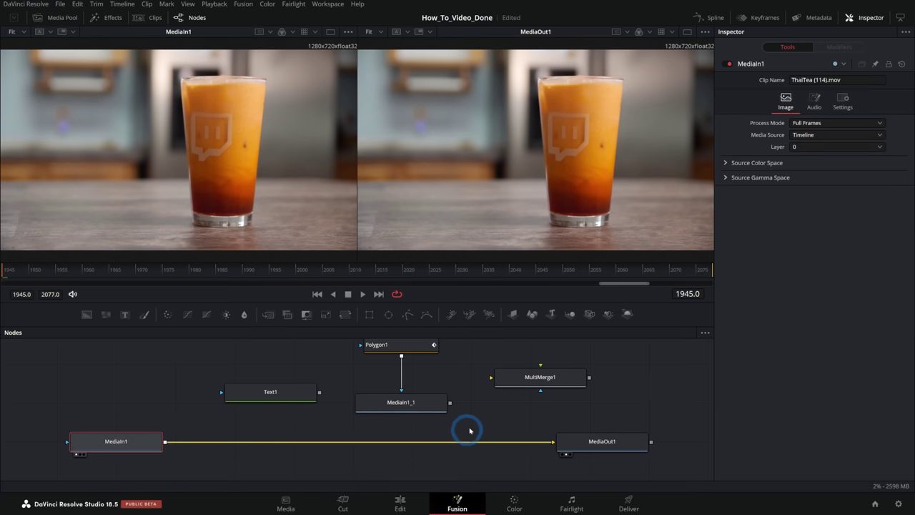
Insert MultiMerge1 into the connection between MediaIn1 and MediaOut1
{"action": "left_click_drag", "start_coordinate": [539, 392], "coordinate": [289, 432]}
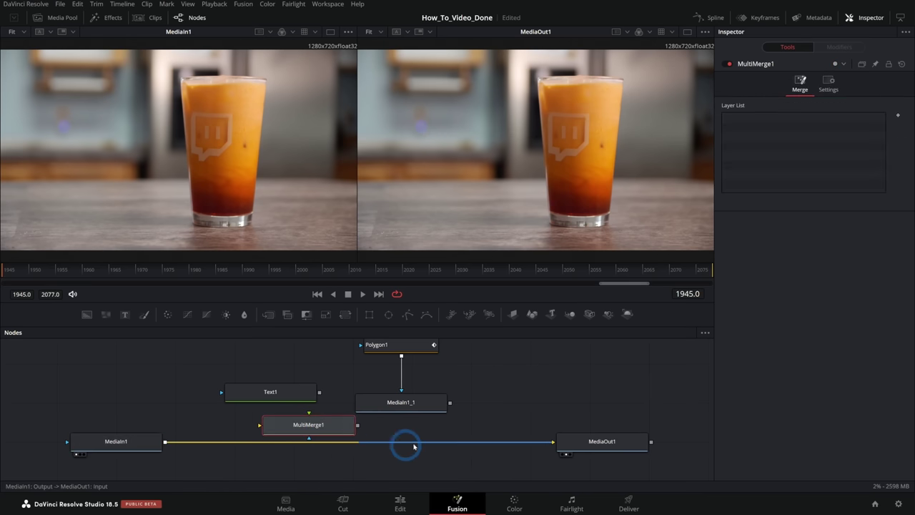
{"action": "left_click_drag", "start_coordinate": [356, 426], "coordinate": [572, 442]}
{"action": "left_click_drag", "start_coordinate": [324, 427], "coordinate": [338, 444]}
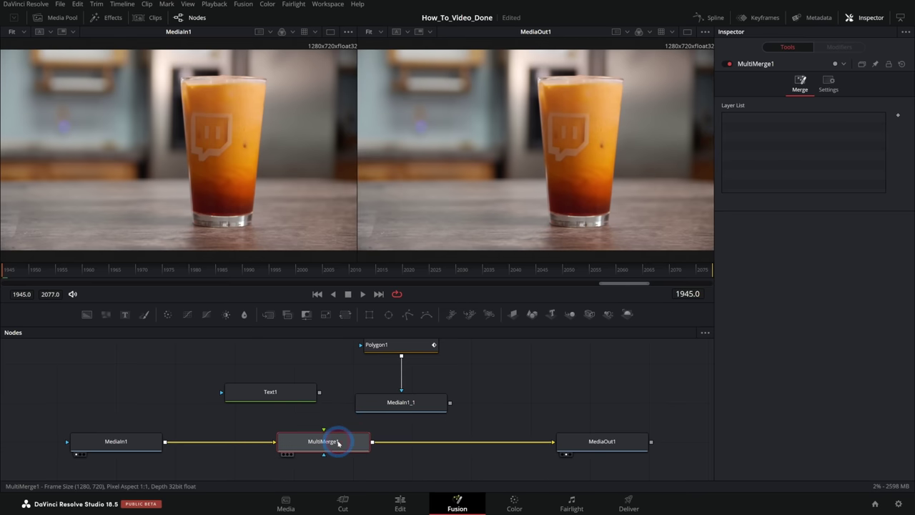
Connect Text1 and the masked MediaIn1_1 to MultiMerge1 as foreground layers, with the glass above the text
{"action": "left_click_drag", "start_coordinate": [319, 392], "coordinate": [330, 442]}
{"action": "left_click", "coordinate": [443, 399]}
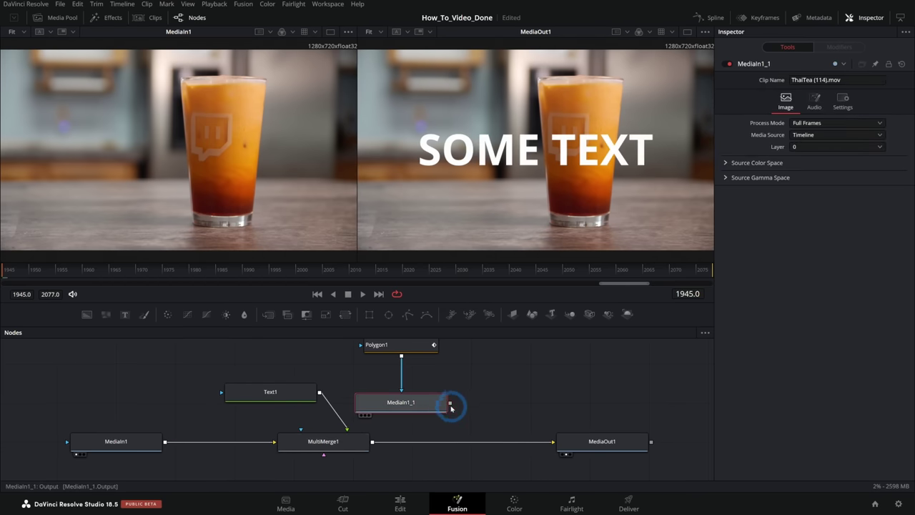
{"action": "left_click_drag", "start_coordinate": [450, 402], "coordinate": [324, 458]}
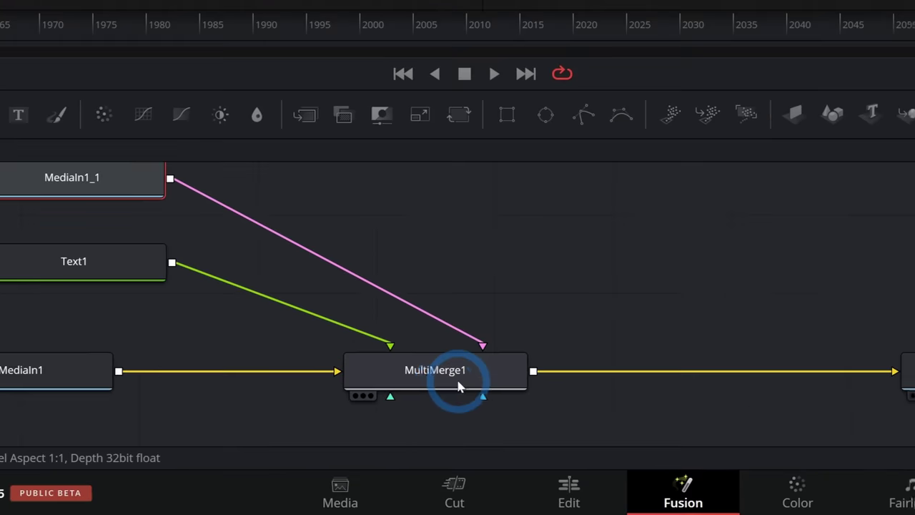
Shift the text layer, Layer 1 of MultiMerge1, horizontally to a Center X of about 0.674
{"action": "left_click", "coordinate": [327, 448]}
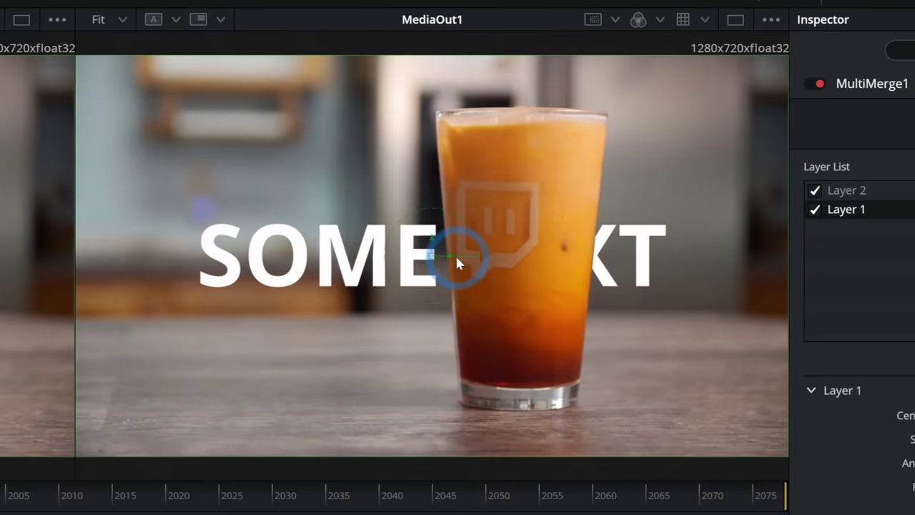
{"action": "left_click_drag", "start_coordinate": [456, 258], "coordinate": [525, 259]}
{"action": "left_click", "coordinate": [565, 237]}
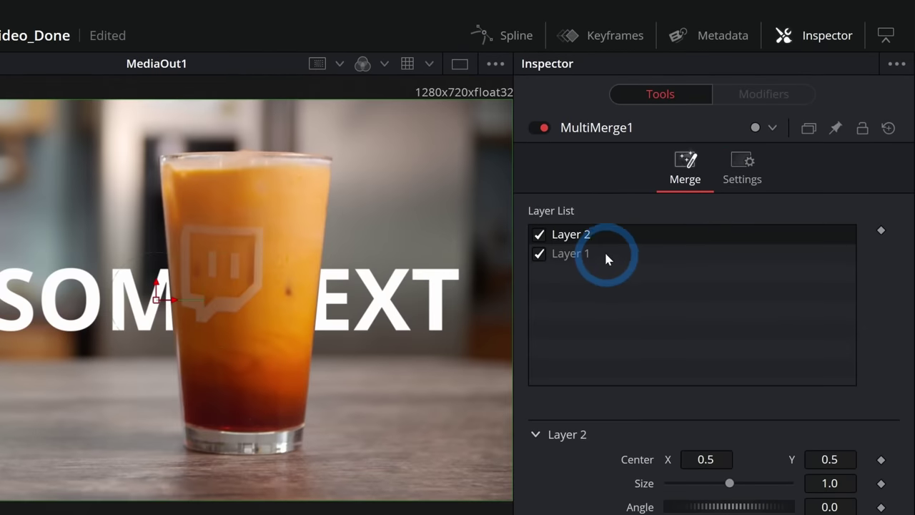
{"action": "left_click", "coordinate": [760, 129]}
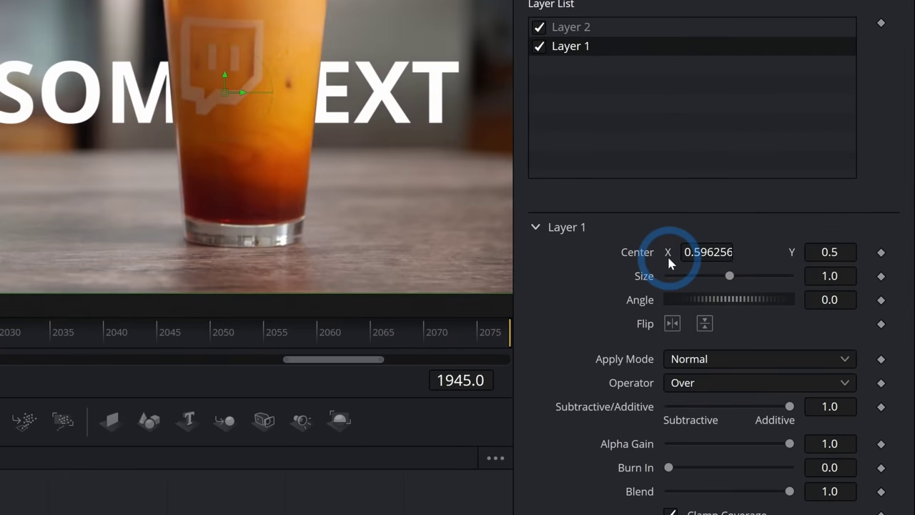
{"action": "left_click_drag", "start_coordinate": [670, 256], "coordinate": [699, 250]}
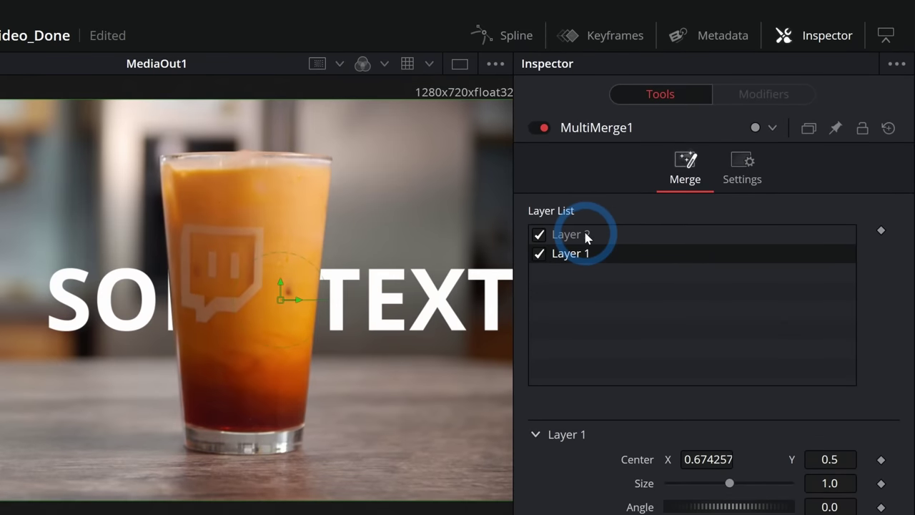
Move Layer 2 below Layer 1 in MultiMerge1's layer list and return it to the upper position
{"action": "left_click_drag", "start_coordinate": [585, 35], "coordinate": [592, 73]}
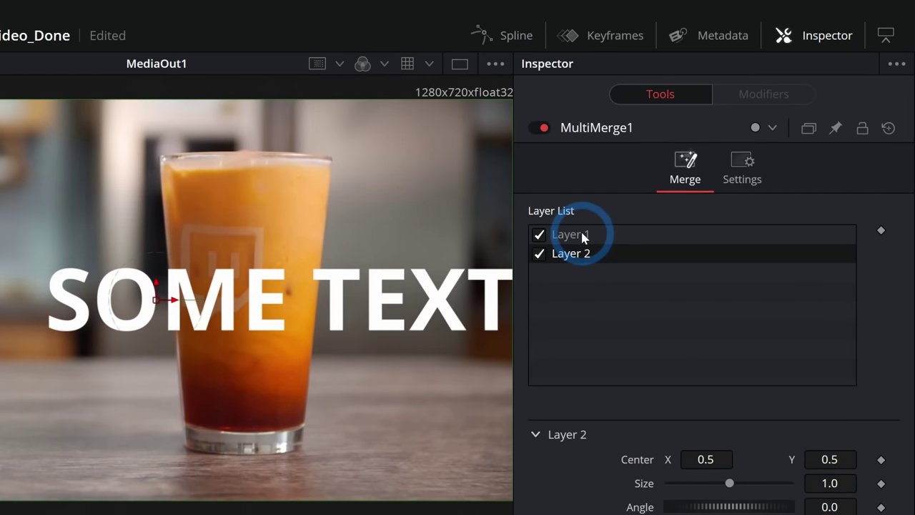
{"action": "left_click_drag", "start_coordinate": [582, 238], "coordinate": [583, 262]}
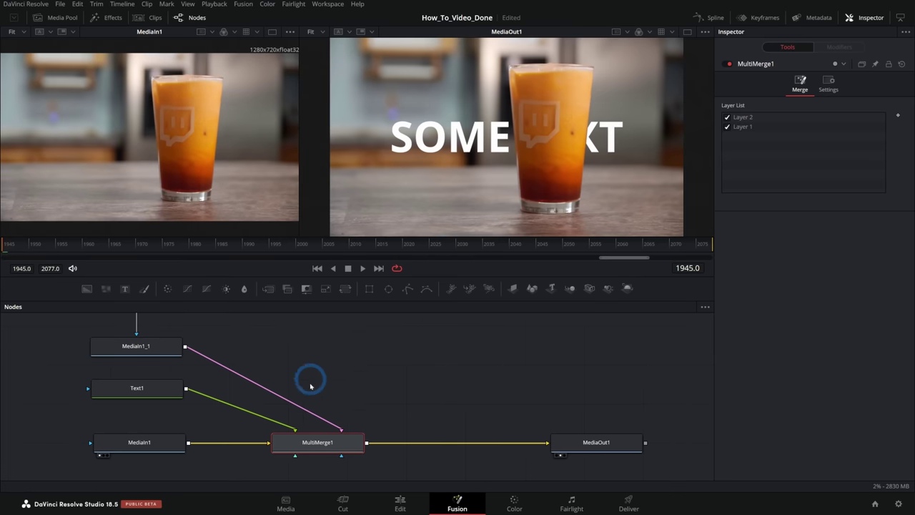
Duplicate Text1, make the copy a smaller yellow TEXT 2 at size 0.1142 below the main text, and connect it to MultiMerge1
{"action": "left_click", "coordinate": [396, 365]}
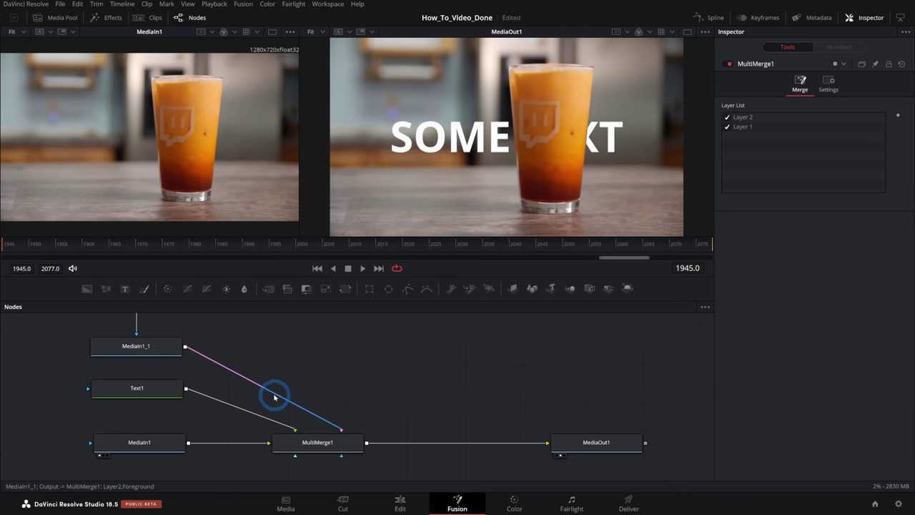
{"action": "left_click", "coordinate": [164, 388]}
{"action": "left_click", "coordinate": [329, 344]}
{"action": "key", "text": "ctrl+v"}
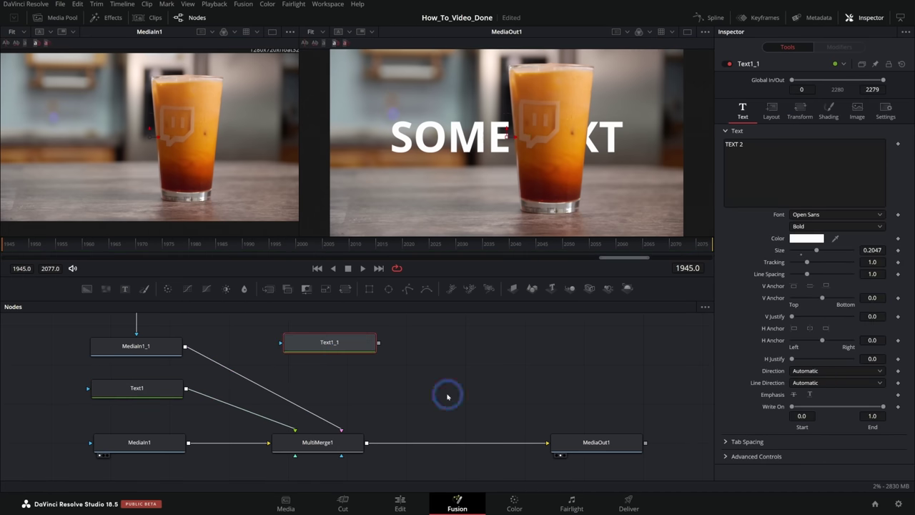
{"action": "left_click", "coordinate": [447, 394]}
{"action": "left_click_drag", "start_coordinate": [379, 343], "coordinate": [319, 437]}
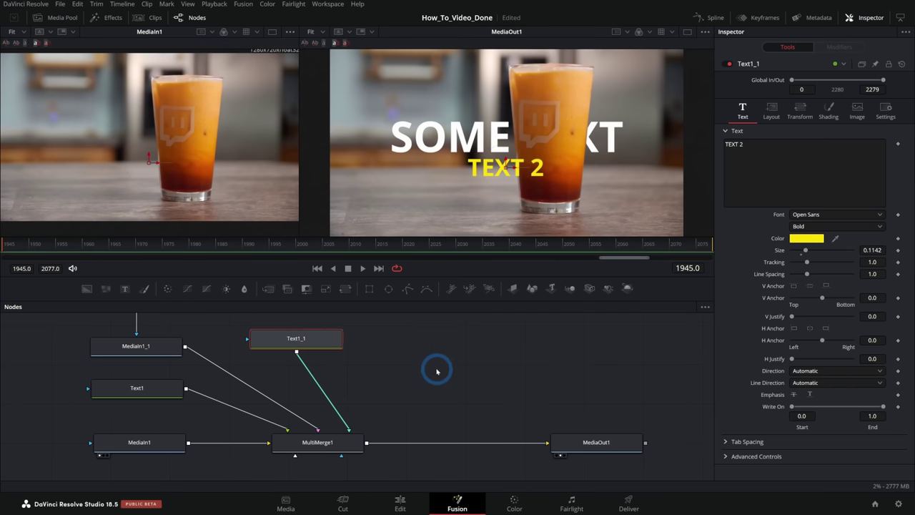
{"action": "left_click", "coordinate": [436, 369]}
Add a FastNoise masked by a polygon as another MultiMerge1 layer, with Detail 8.82 and Scale 1.89
{"action": "left_click_drag", "start_coordinate": [106, 289], "coordinate": [245, 466]}
{"action": "left_click_drag", "start_coordinate": [800, 204], "coordinate": [798, 204]}
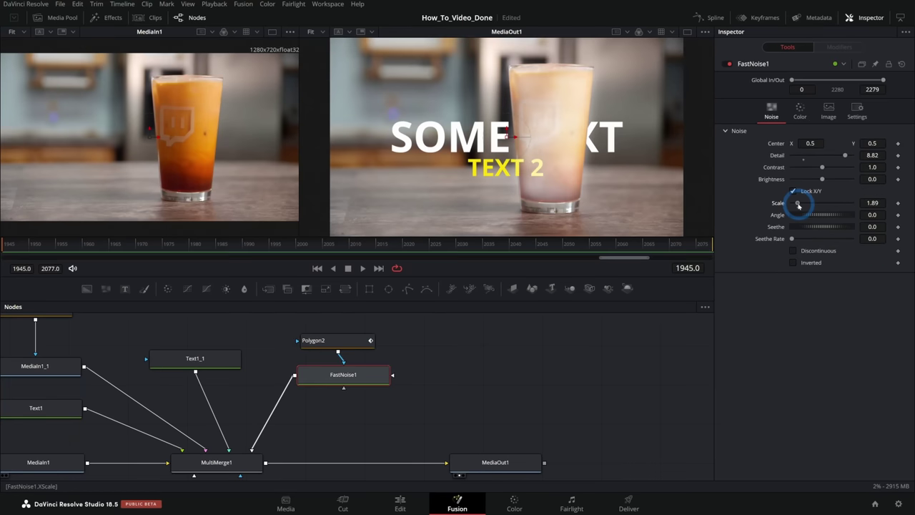
Enlarge the node graph area by reducing the height of the viewers
{"action": "left_click", "coordinate": [504, 454]}
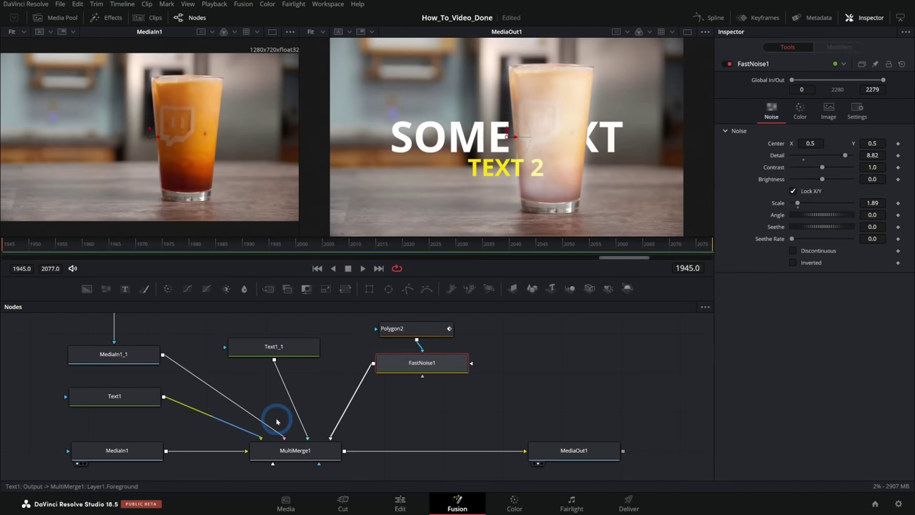
{"action": "left_click_drag", "start_coordinate": [398, 402], "coordinate": [407, 407]}
{"action": "left_click_drag", "start_coordinate": [410, 277], "coordinate": [414, 221]}
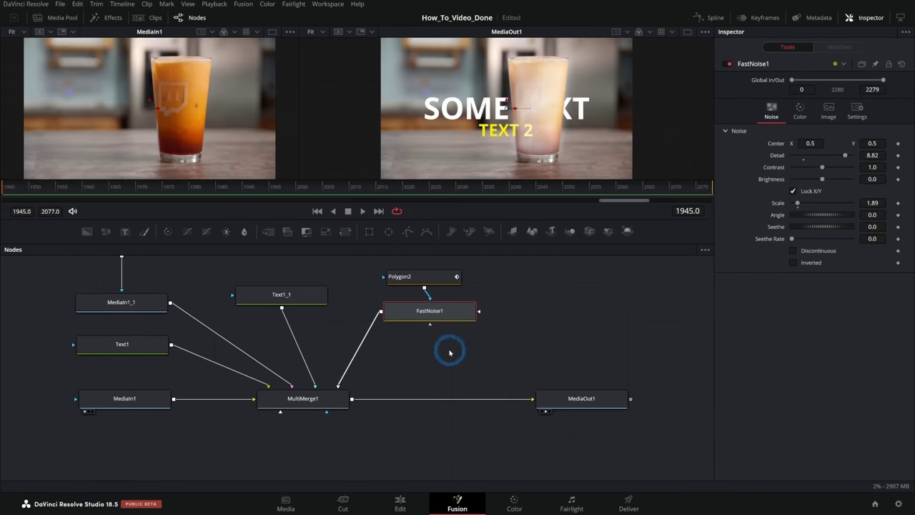
Select the MultiMerge1 node and enlarge the viewers above the node graph
{"action": "left_click_drag", "start_coordinate": [450, 351], "coordinate": [449, 378]}
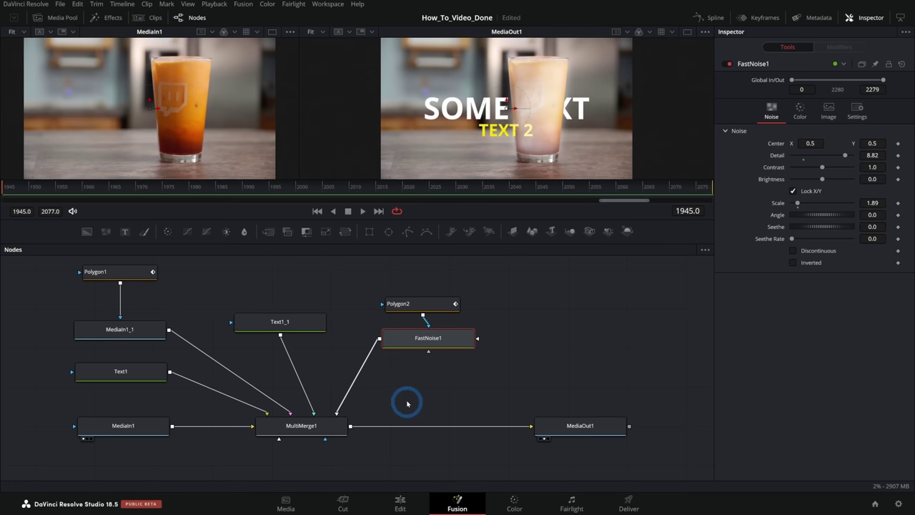
{"action": "left_click", "coordinate": [319, 431]}
{"action": "left_click_drag", "start_coordinate": [501, 224], "coordinate": [483, 337]}
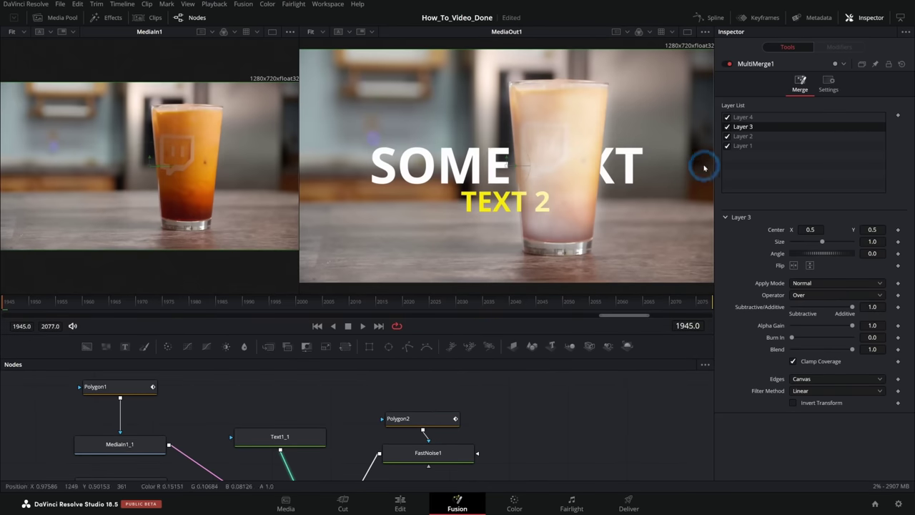
Rename MultiMerge1's layers: Layer 4 to Frost, Layer 3 to Text2, Layer 2 to Glass and Layer 1 to Main Text
{"action": "left_click", "coordinate": [749, 127]}
{"action": "left_click", "coordinate": [745, 117]}
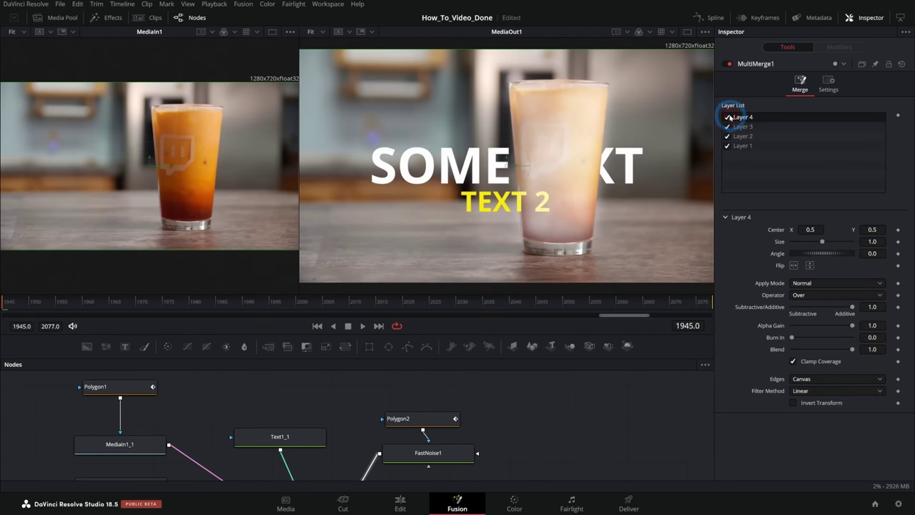
{"action": "left_click", "coordinate": [728, 117]}
{"action": "left_click", "coordinate": [728, 117]}
{"action": "right_click", "coordinate": [748, 117]}
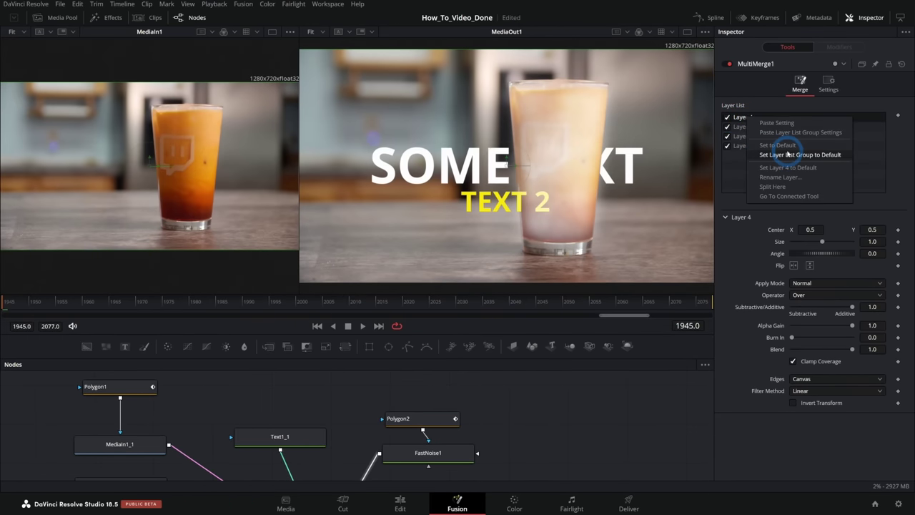
{"action": "left_click", "coordinate": [741, 127]}
{"action": "right_click", "coordinate": [748, 128]}
{"action": "left_click", "coordinate": [777, 178]}
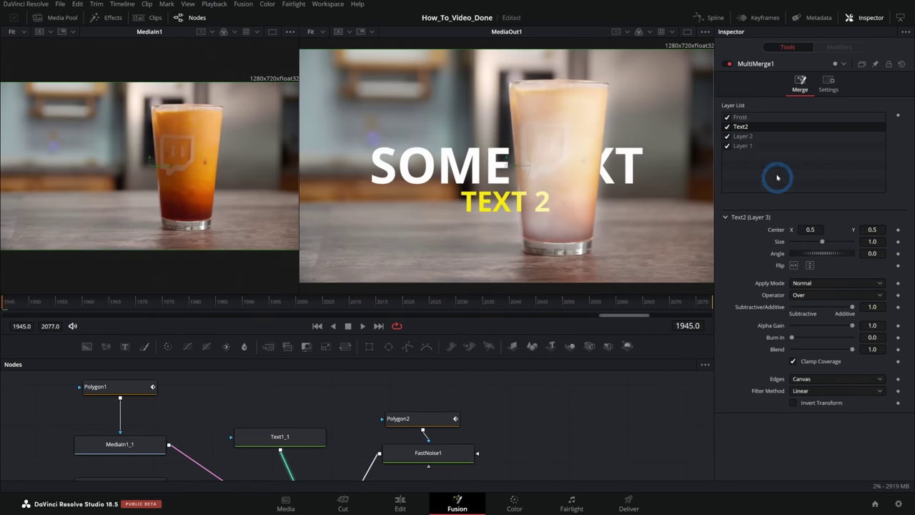
{"action": "left_click", "coordinate": [747, 137]}
{"action": "right_click", "coordinate": [753, 138]}
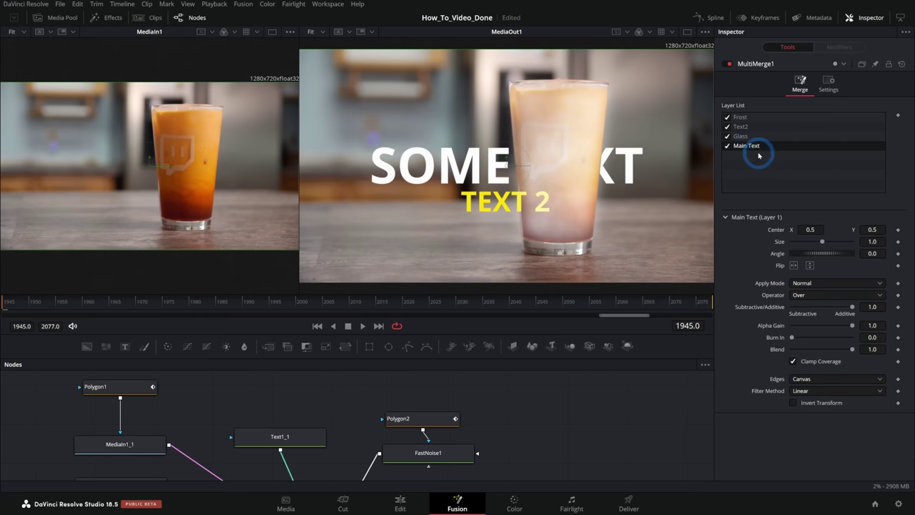
Reorder MultiMerge1's layer list from top to bottom as Frost, Glass, Text2, Main Text
{"action": "left_click_drag", "start_coordinate": [771, 128], "coordinate": [776, 143]}
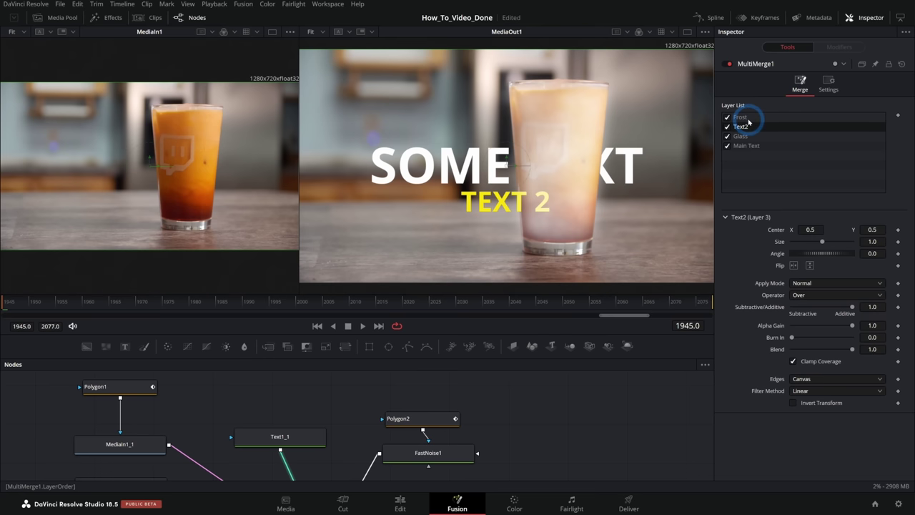
{"action": "left_click", "coordinate": [750, 118]}
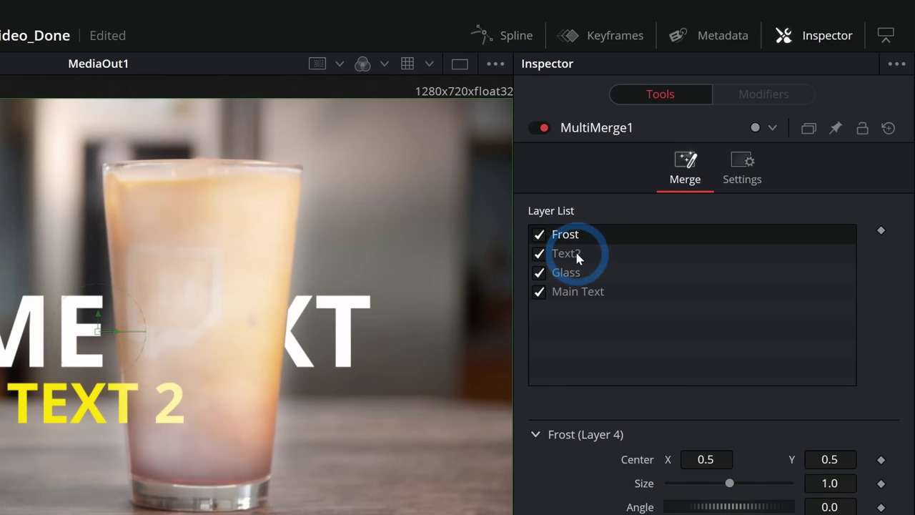
{"action": "left_click", "coordinate": [748, 126]}
{"action": "left_click_drag", "start_coordinate": [582, 256], "coordinate": [604, 233]}
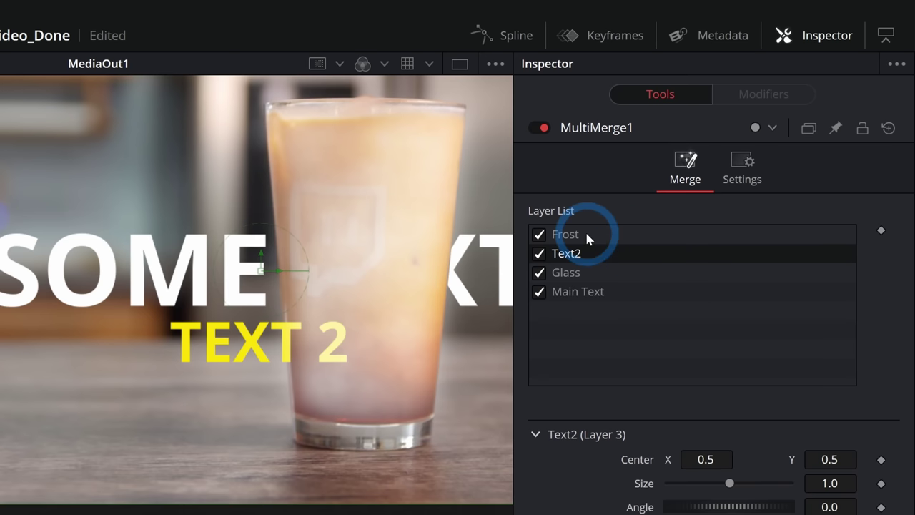
{"action": "left_click_drag", "start_coordinate": [585, 229], "coordinate": [591, 256]}
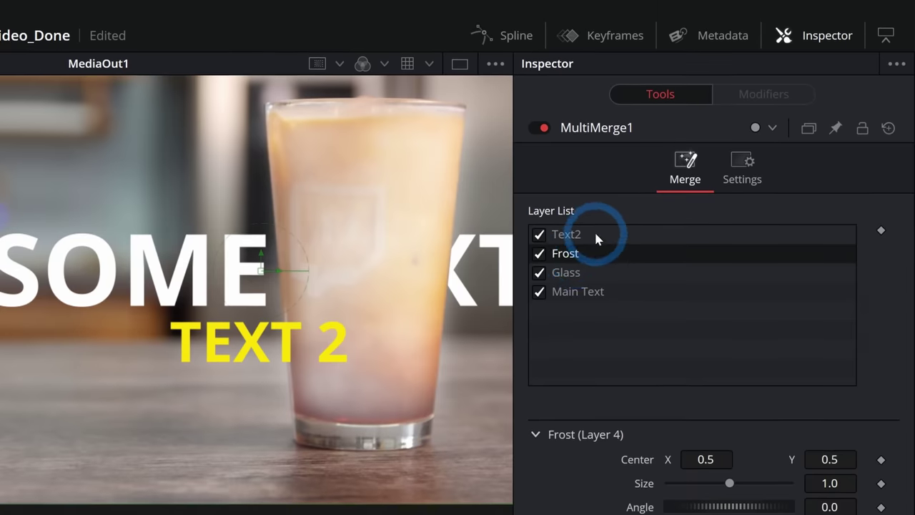
{"action": "left_click_drag", "start_coordinate": [566, 273], "coordinate": [592, 228]}
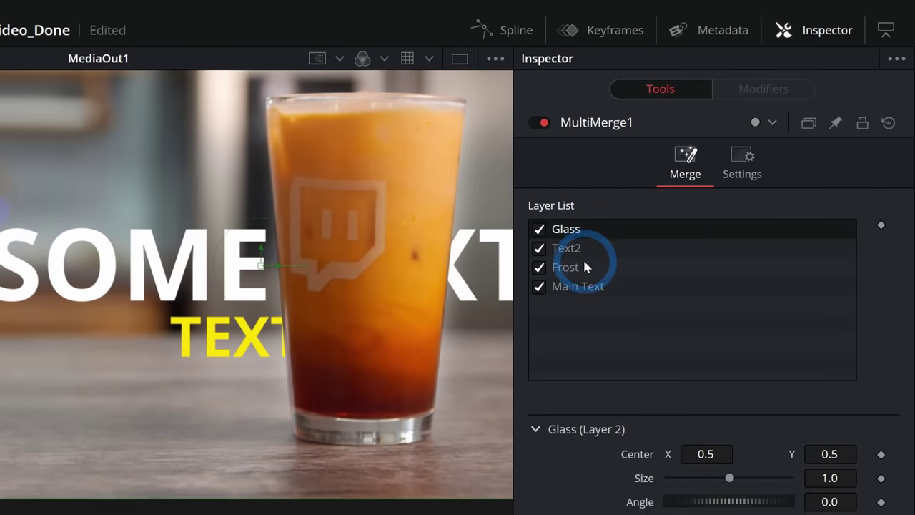
{"action": "left_click_drag", "start_coordinate": [583, 270], "coordinate": [601, 230]}
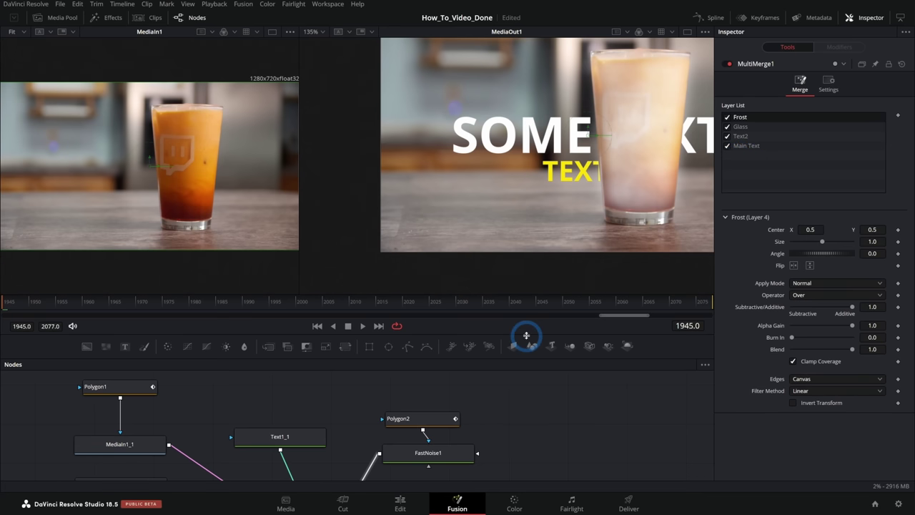
Enlarge the node graph area and rearrange the nodes, placing FastNoise1 with Polygon2 above MultiMerge1 and spacing MediaIn1 and MediaOut1 farther apart
{"action": "left_click_drag", "start_coordinate": [526, 335], "coordinate": [419, 272]}
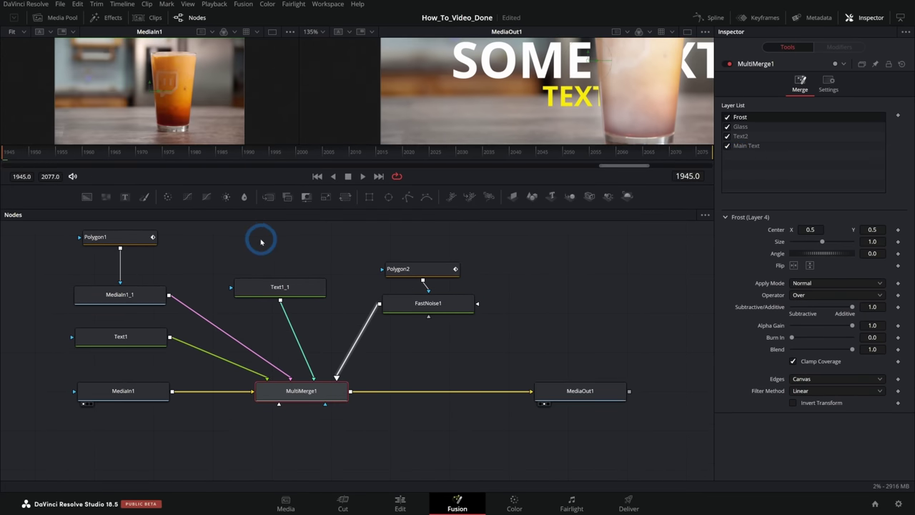
{"action": "left_click_drag", "start_coordinate": [260, 242], "coordinate": [480, 428]}
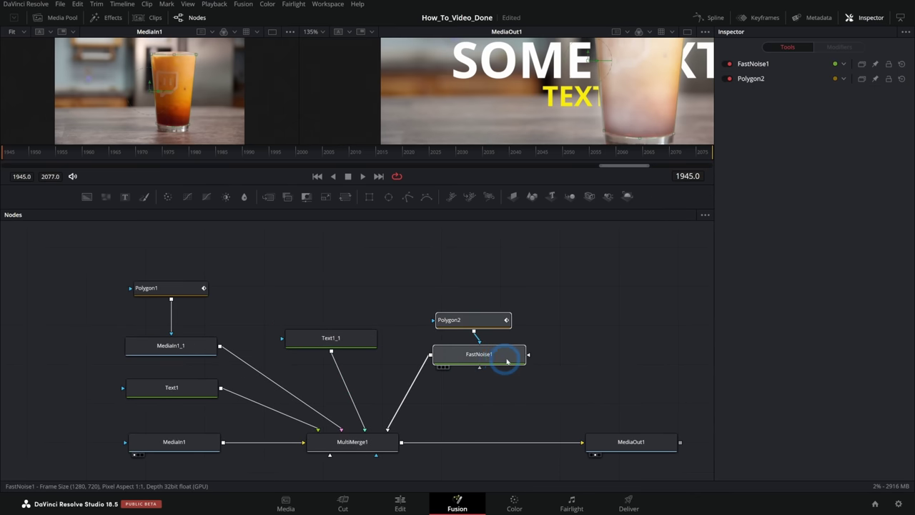
{"action": "left_click_drag", "start_coordinate": [507, 361], "coordinate": [434, 292]}
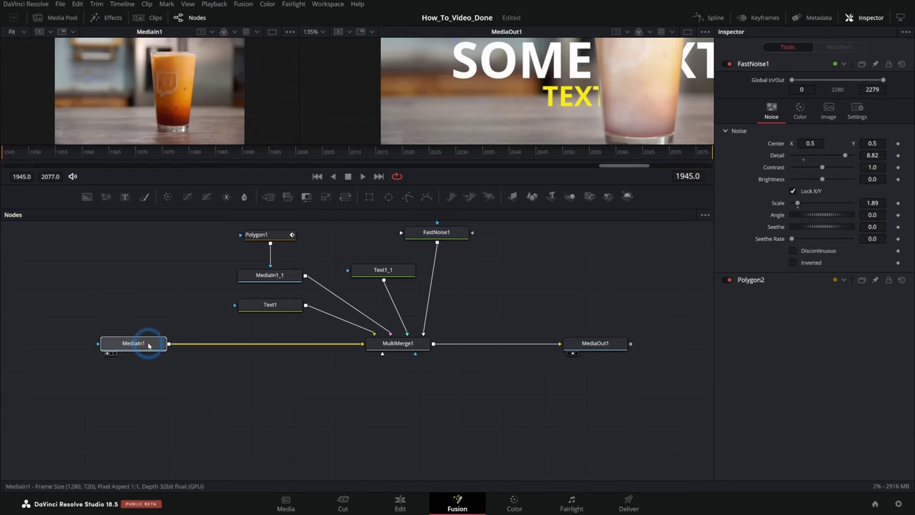
{"action": "left_click", "coordinate": [129, 343]}
{"action": "left_click", "coordinate": [630, 343]}
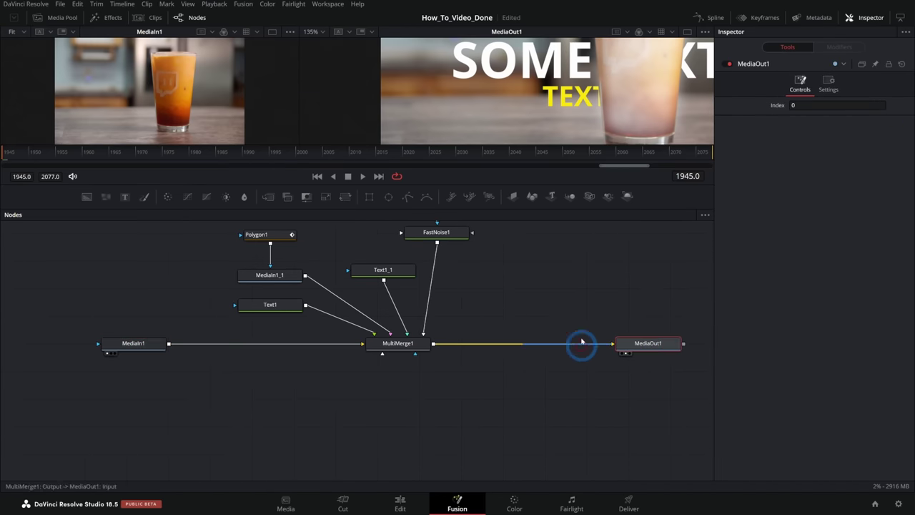
{"action": "left_click_drag", "start_coordinate": [512, 361], "coordinate": [501, 343]}
{"action": "left_click_drag", "start_coordinate": [520, 250], "coordinate": [481, 312]}
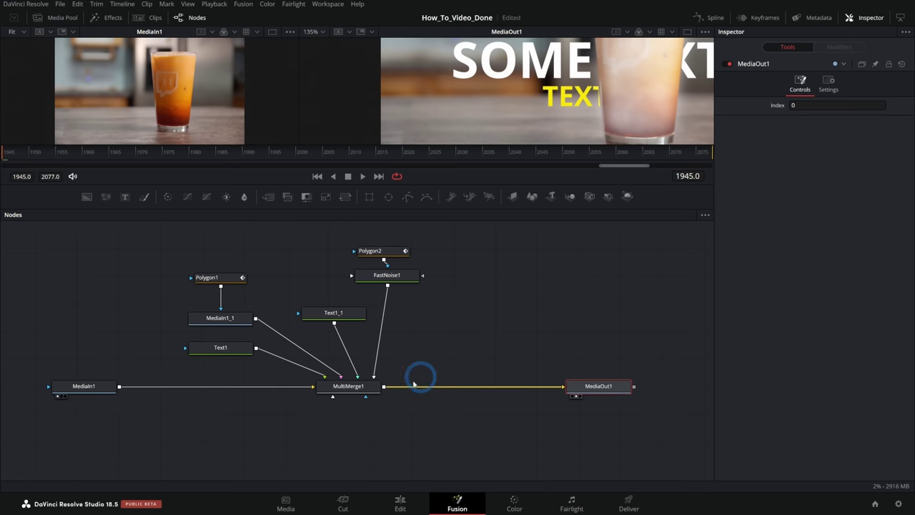
Try scaling MultiMerge1's Frost layer to size 0.84 with its center at X 0.519, Y 0.501
{"action": "left_click", "coordinate": [355, 395]}
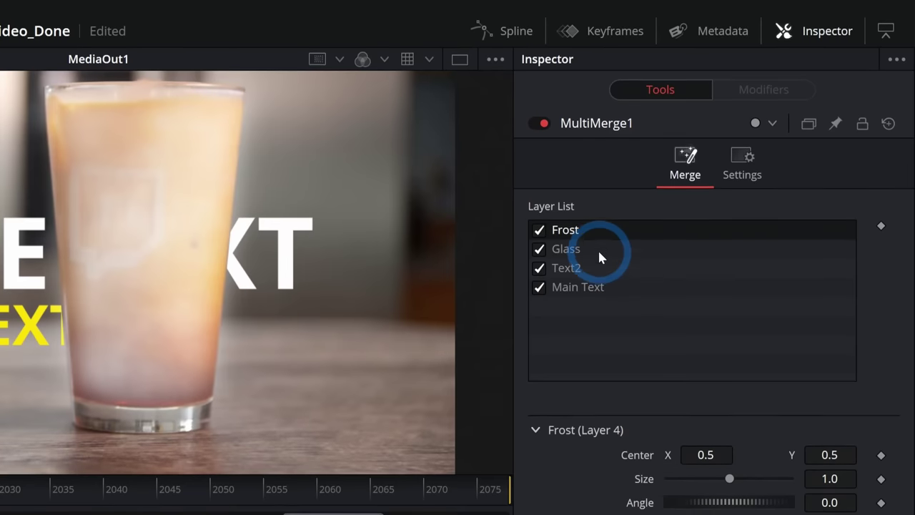
{"action": "left_click", "coordinate": [756, 125]}
{"action": "left_click", "coordinate": [757, 117]}
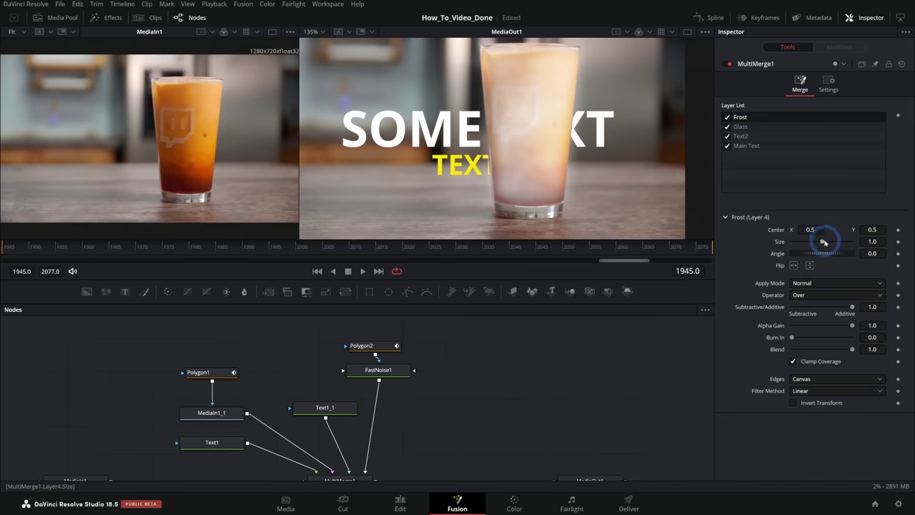
{"action": "left_click_drag", "start_coordinate": [730, 284], "coordinate": [725, 287]}
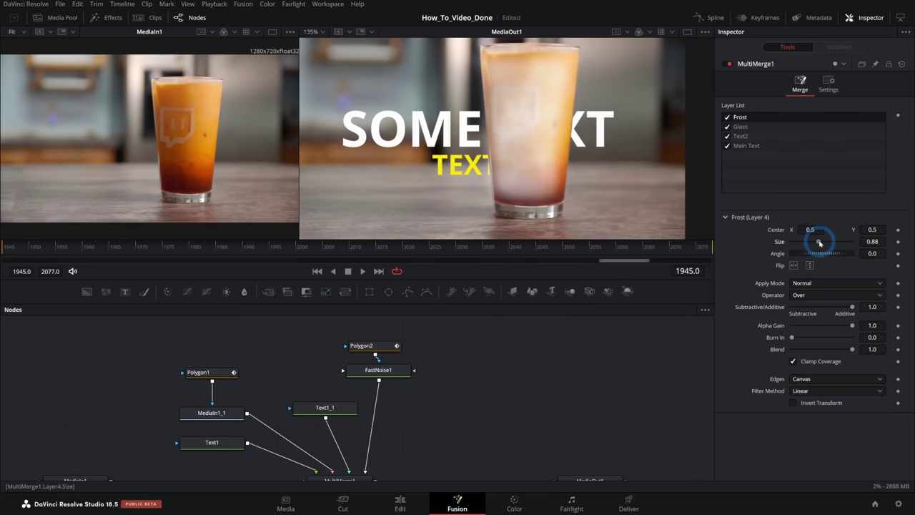
{"action": "left_click_drag", "start_coordinate": [819, 243], "coordinate": [871, 228]}
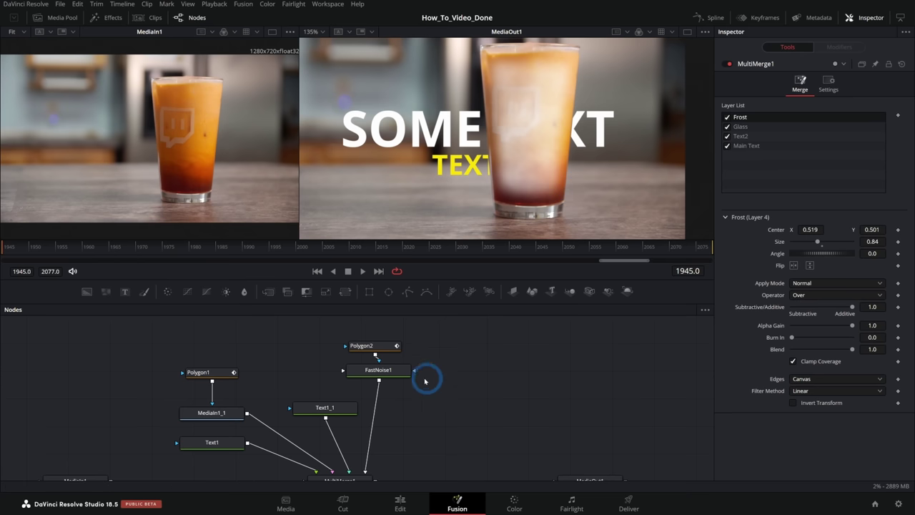
Set MultiMerge1's Text2 layer to size 1.83 and its center X to 0.321
{"action": "scroll", "coordinate": [424, 419], "scroll_direction": "down", "scroll_amount": 3}
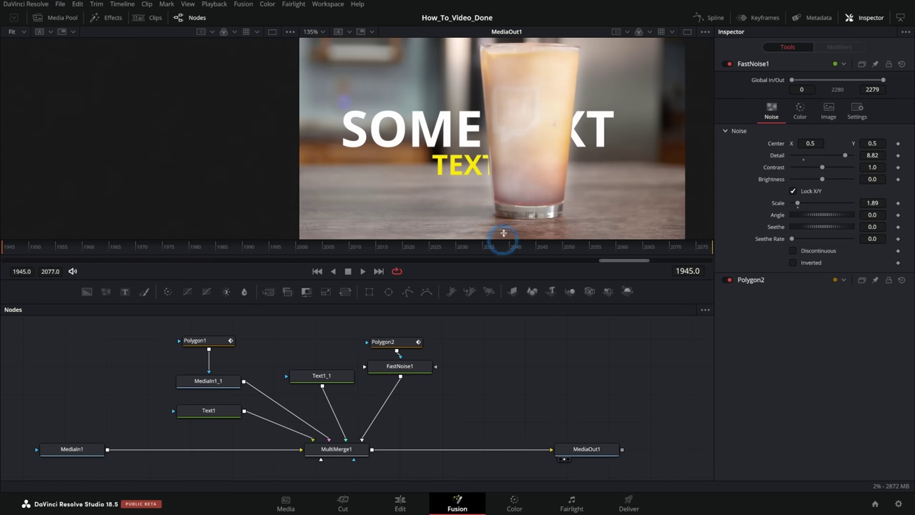
{"action": "left_click", "coordinate": [352, 448]}
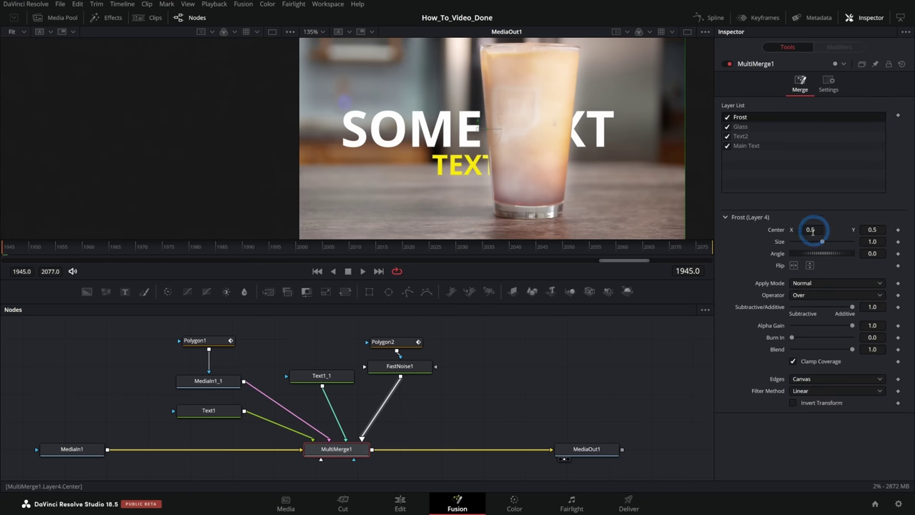
{"action": "left_click", "coordinate": [762, 145]}
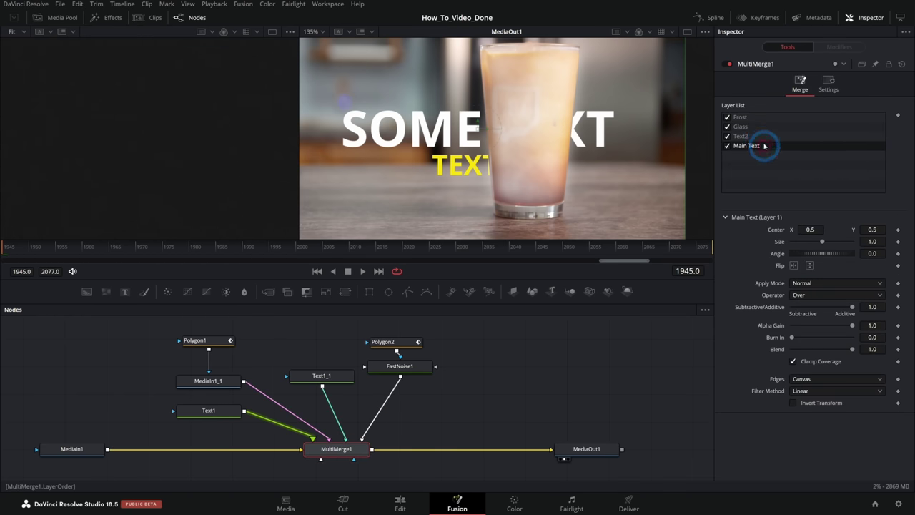
{"action": "left_click", "coordinate": [763, 135]}
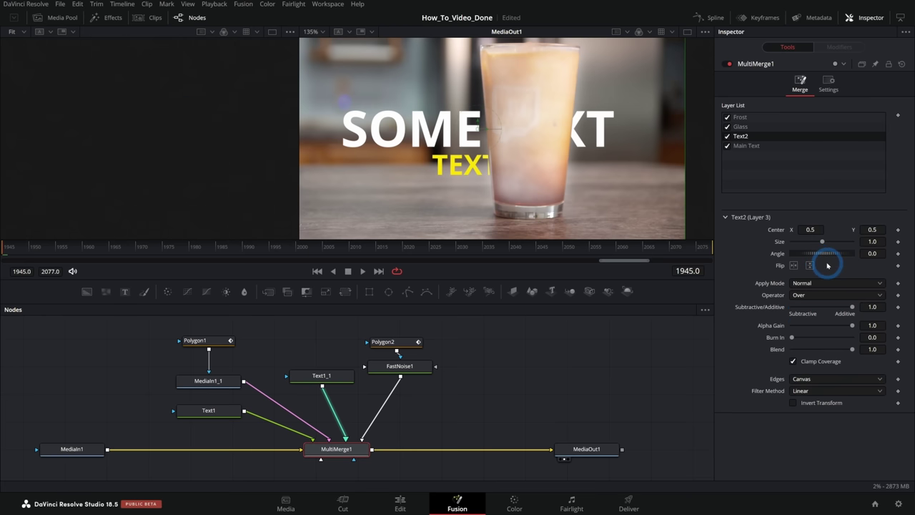
{"action": "left_click", "coordinate": [724, 313]}
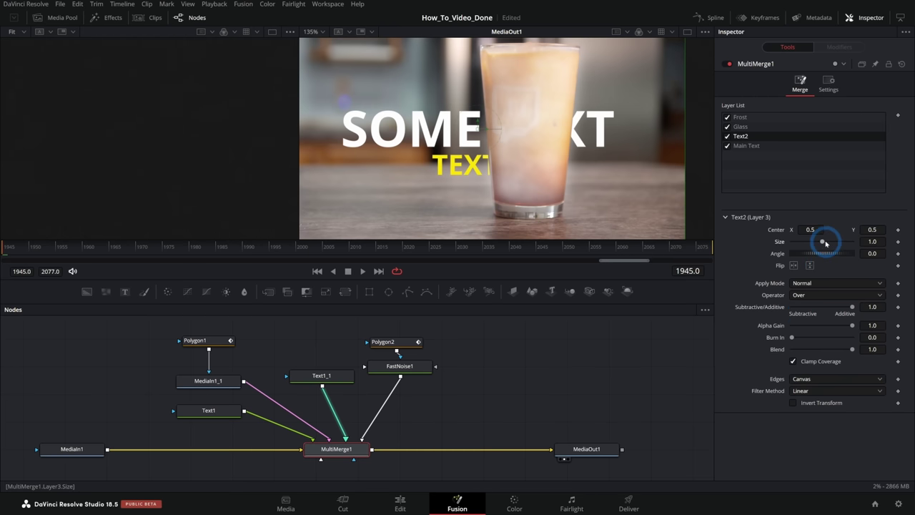
{"action": "left_click_drag", "start_coordinate": [825, 243], "coordinate": [671, 181]}
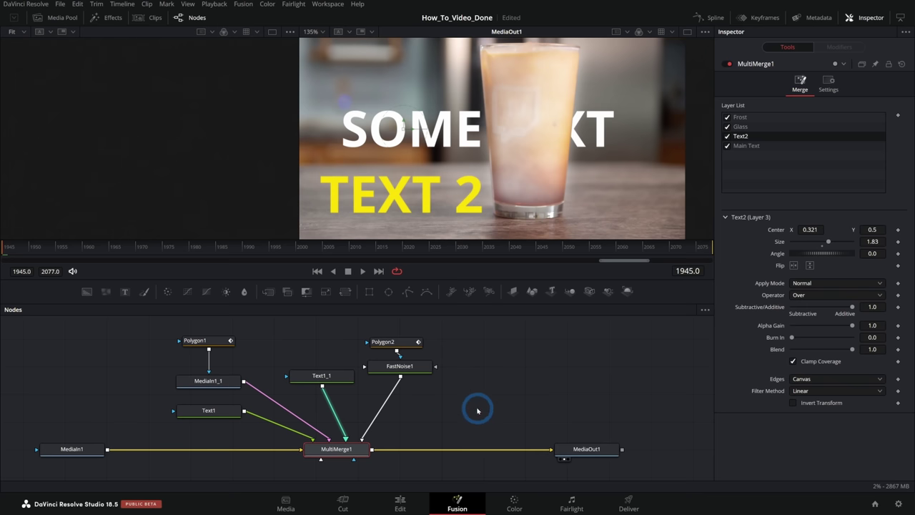
Examine how the text, masked media and FastNoise nodes connect to MultiMerge1's layer inputs and on to MediaOut1
{"action": "left_click_drag", "start_coordinate": [161, 324], "coordinate": [455, 469]}
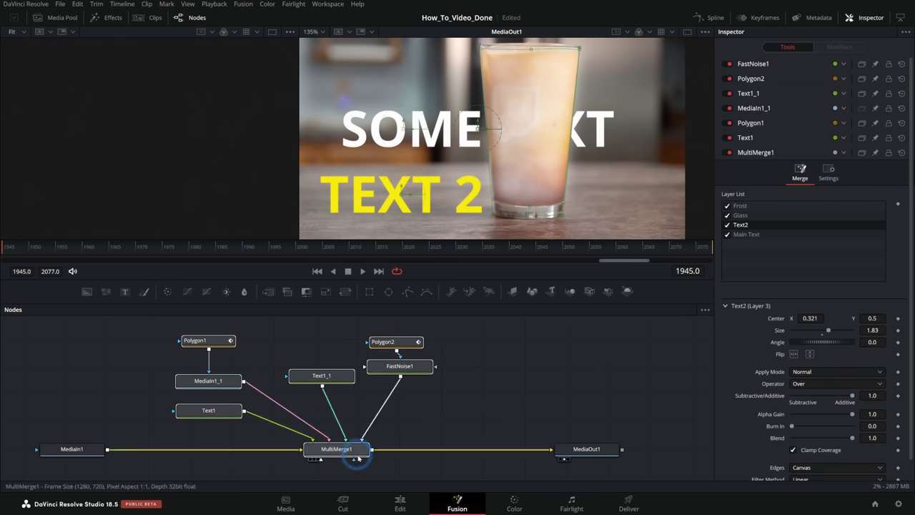
{"action": "left_click", "coordinate": [357, 451]}
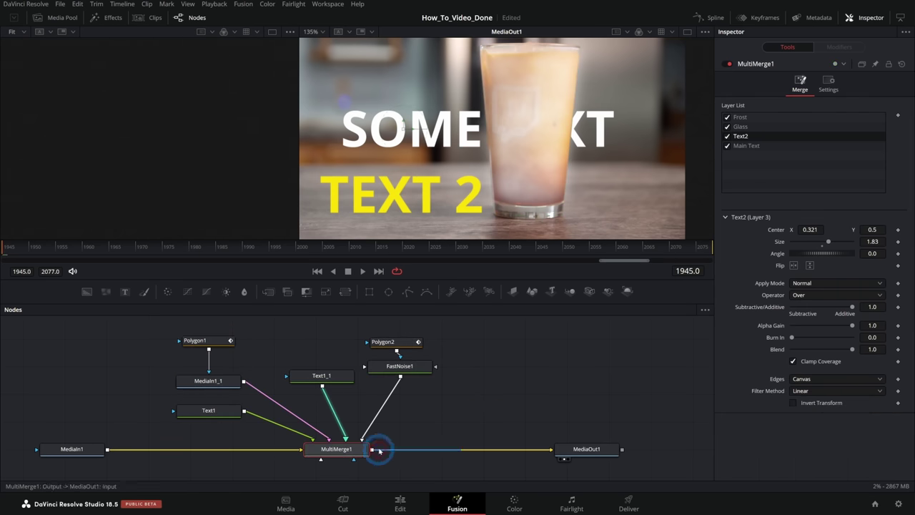
{"action": "left_click", "coordinate": [404, 370]}
{"action": "left_click", "coordinate": [336, 377]}
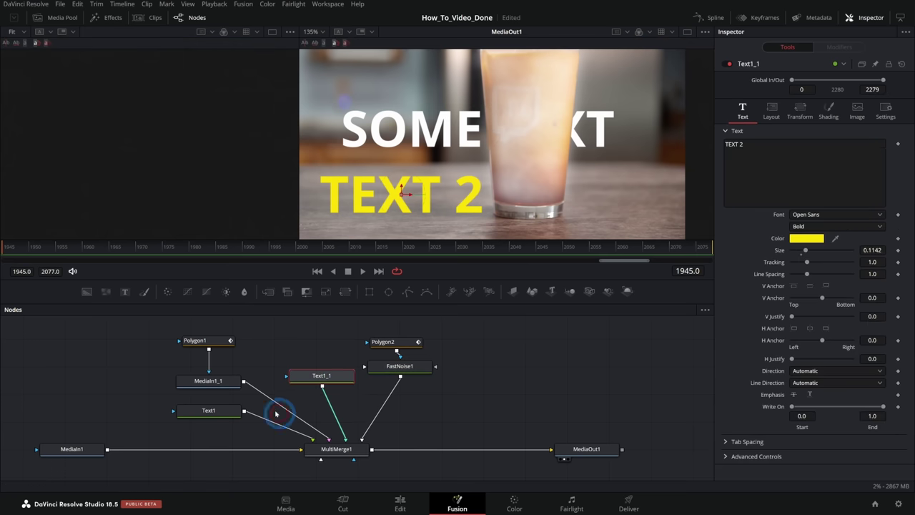
{"action": "left_click", "coordinate": [229, 380]}
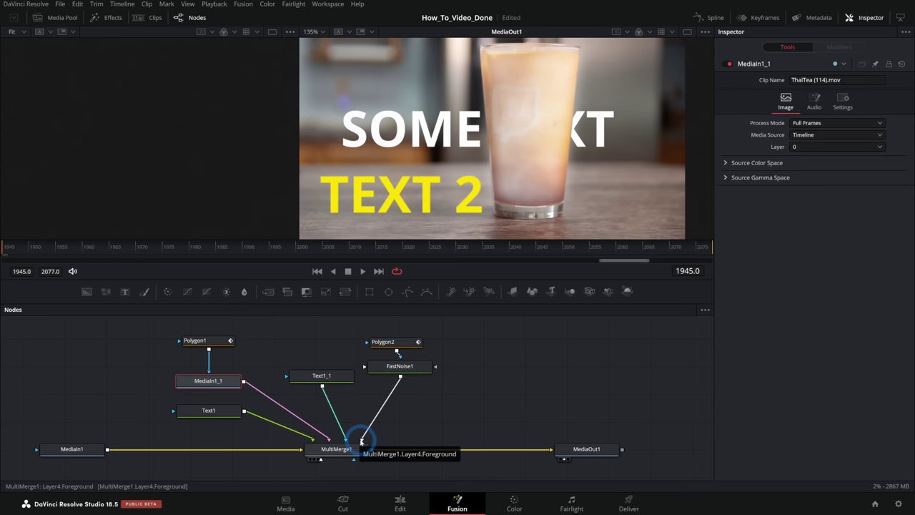
{"action": "left_click", "coordinate": [451, 423]}
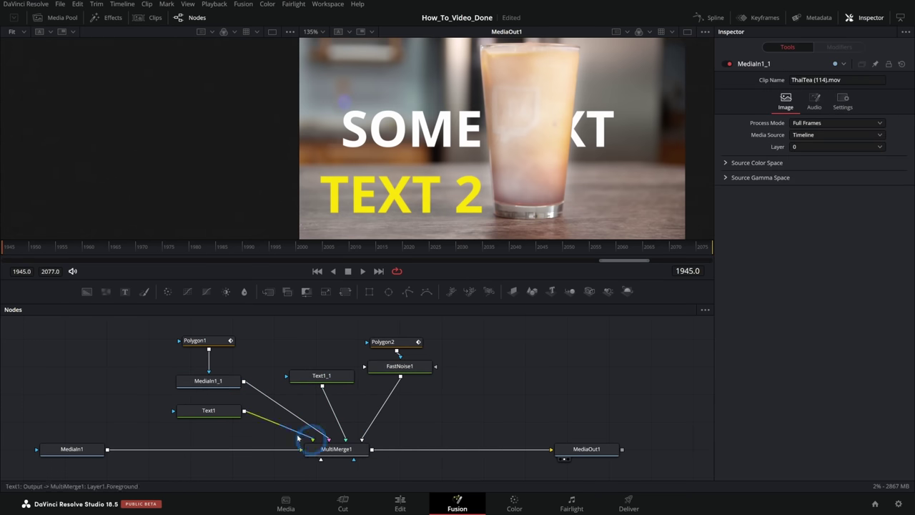
{"action": "left_click", "coordinate": [325, 437]}
{"action": "left_click", "coordinate": [236, 430]}
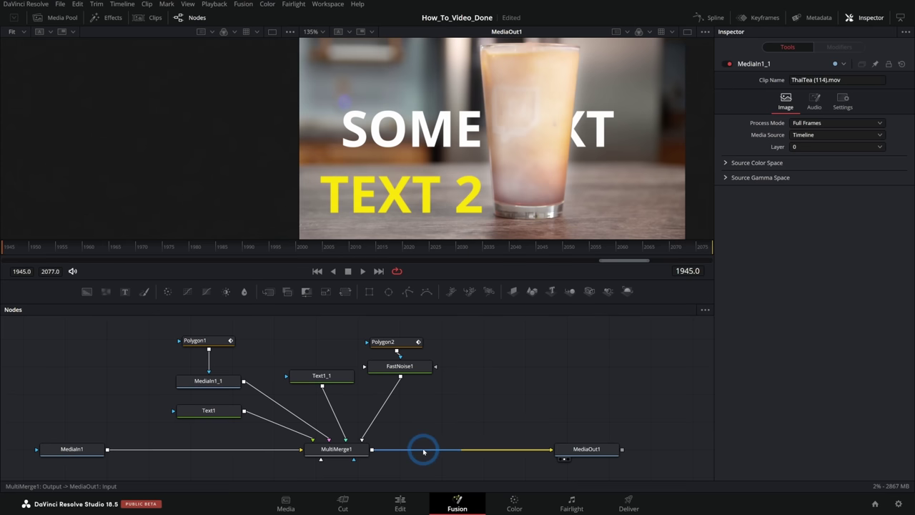
{"action": "left_click", "coordinate": [362, 444]}
{"action": "left_click", "coordinate": [423, 417]}
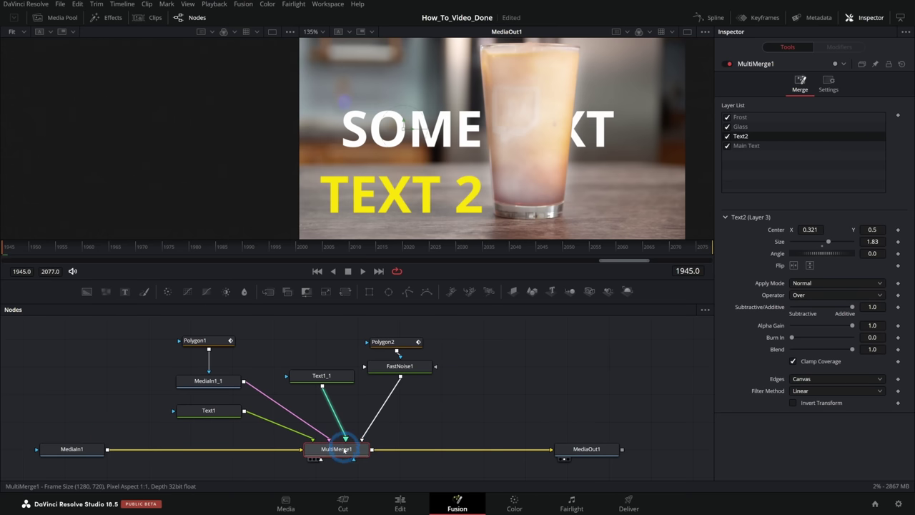
Toggle the Frost layer off and back on in MultiMerge1 to compare the composite, and select that layer
{"action": "left_click", "coordinate": [728, 118]}
{"action": "left_click", "coordinate": [728, 118]}
{"action": "left_click", "coordinate": [744, 119]}
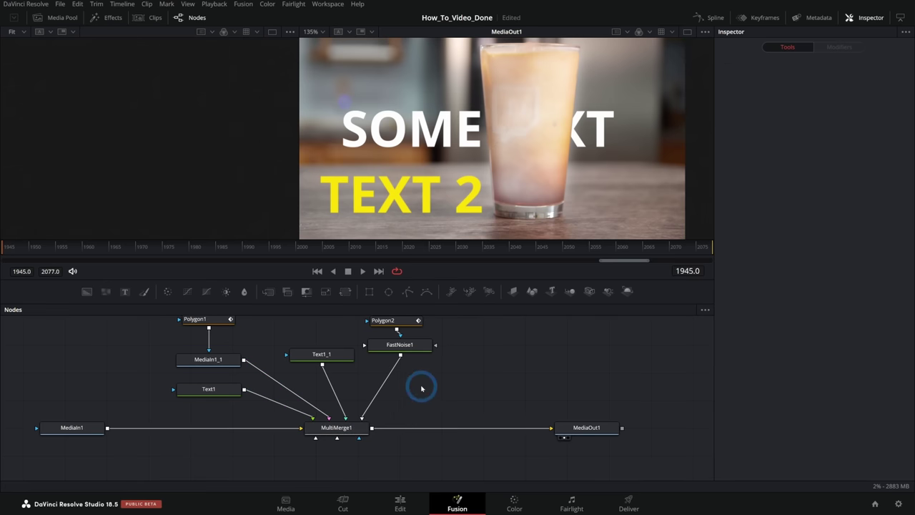
Add a green Background node as a new layer of MultiMerge1
{"action": "left_click", "coordinate": [344, 429]}
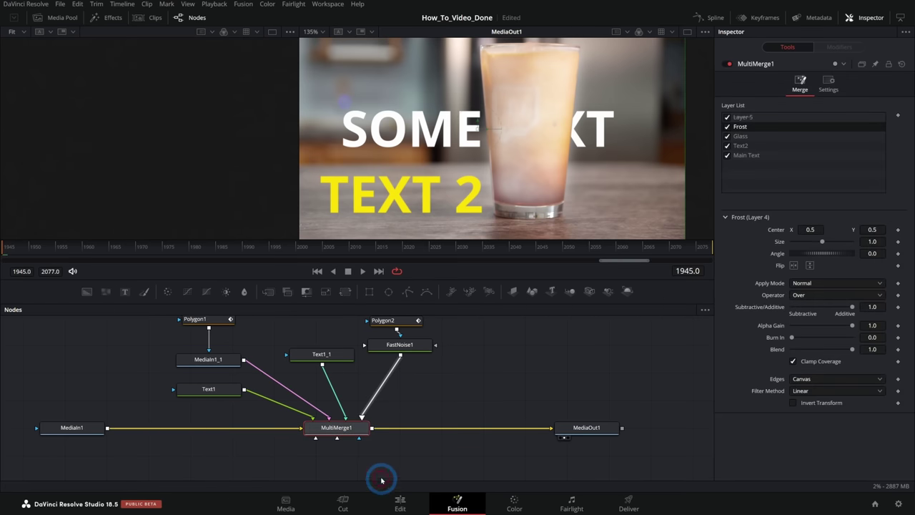
{"action": "left_click", "coordinate": [88, 294]}
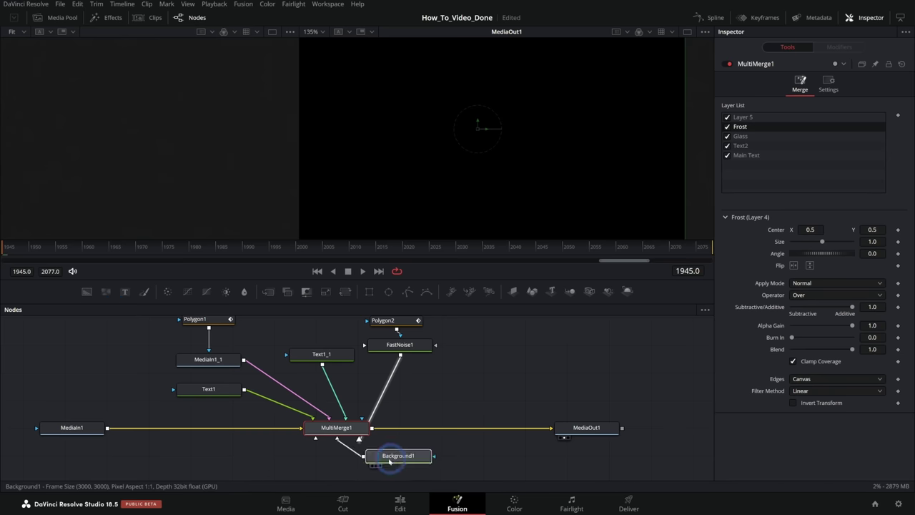
{"action": "left_click_drag", "start_coordinate": [389, 461], "coordinate": [354, 469]}
{"action": "left_click_drag", "start_coordinate": [791, 185], "coordinate": [827, 188]}
{"action": "left_click", "coordinate": [337, 426]}
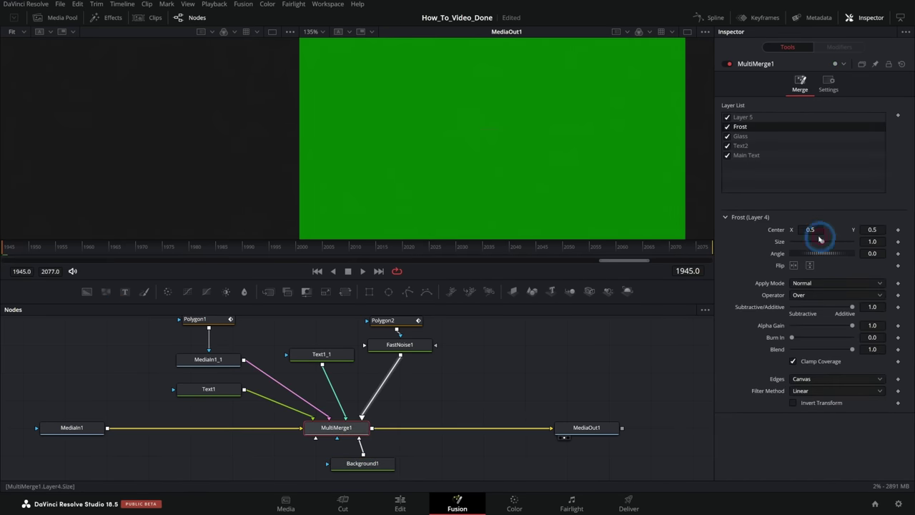
Move the green background's layer to the end of MultiMerge1's layer list, below Main Text, and delete the Background1 node
{"action": "left_click_drag", "start_coordinate": [759, 119], "coordinate": [776, 172]}
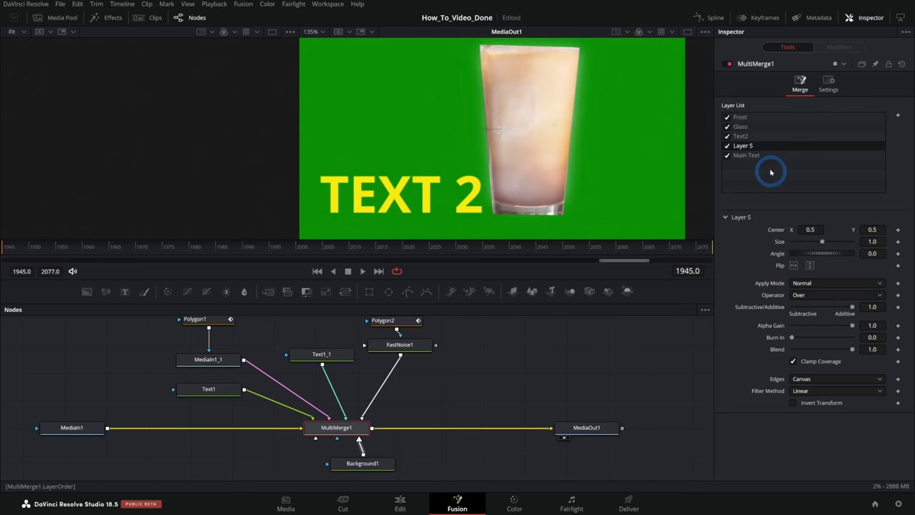
{"action": "left_click", "coordinate": [369, 463]}
{"action": "key", "text": "Delete"}
Insert a Color Corrector node between MultiMerge1 and MediaOut1
{"action": "left_click", "coordinate": [351, 413]}
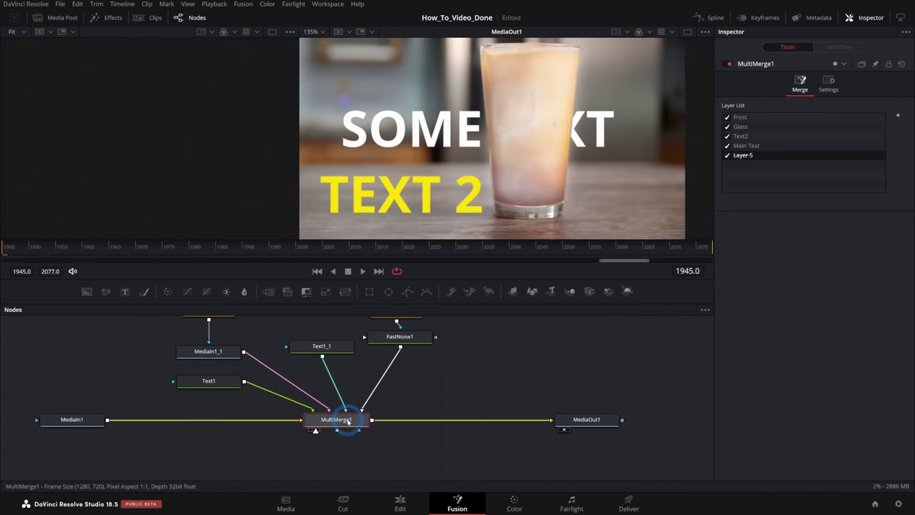
{"action": "left_click", "coordinate": [168, 292]}
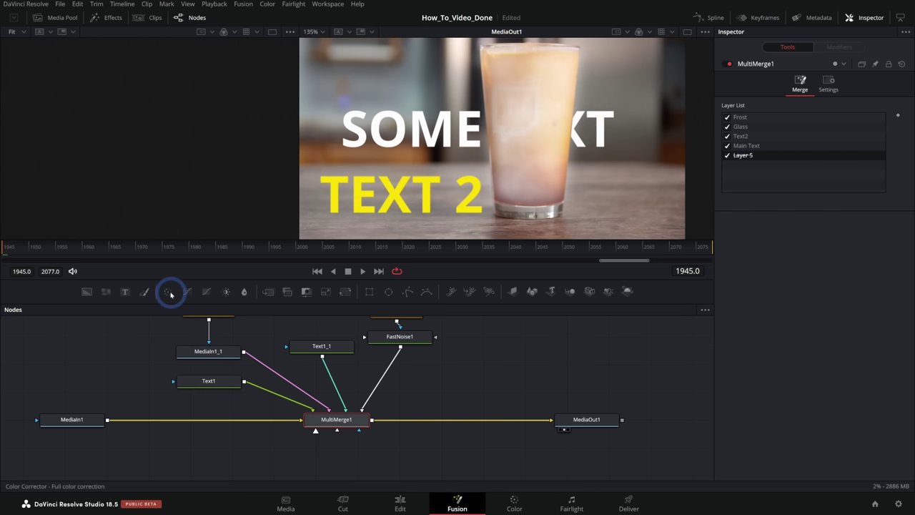
{"action": "left_click_drag", "start_coordinate": [403, 417], "coordinate": [443, 432]}
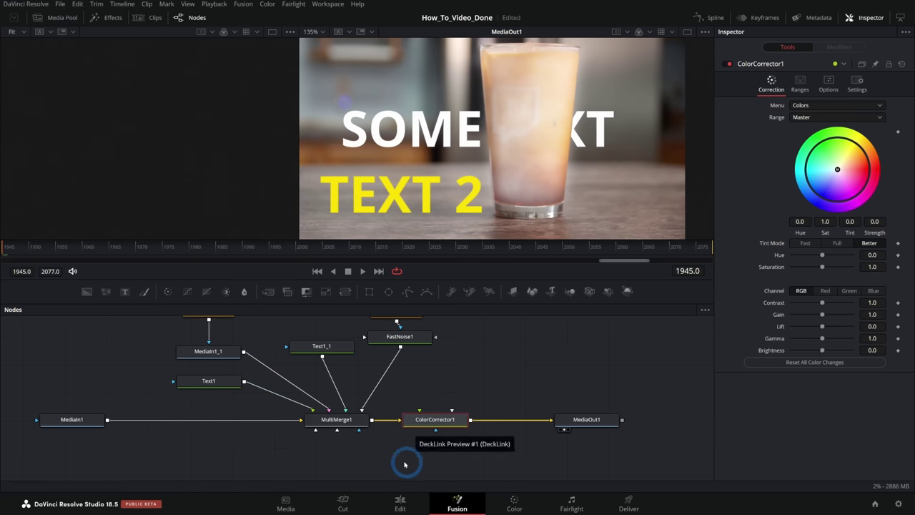
Insert a Color Corrector between MediaIn1_1 and MultiMerge1's Glass layer input and tint the glass blue with tint -0.4514
{"action": "left_click", "coordinate": [342, 422]}
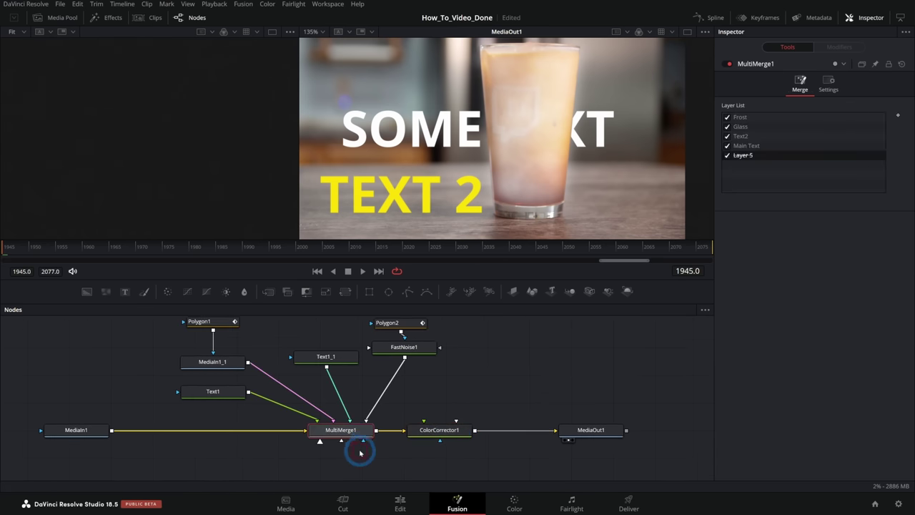
{"action": "left_click", "coordinate": [749, 146]}
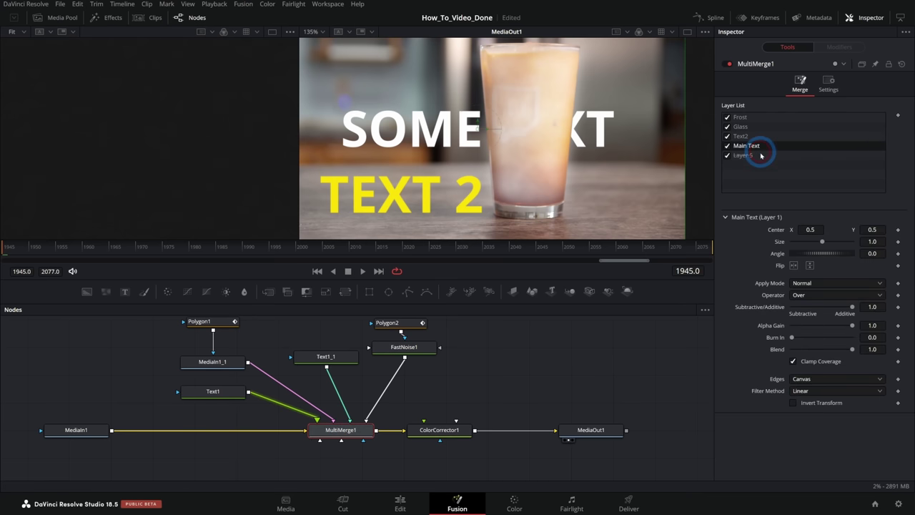
{"action": "left_click", "coordinate": [758, 128]}
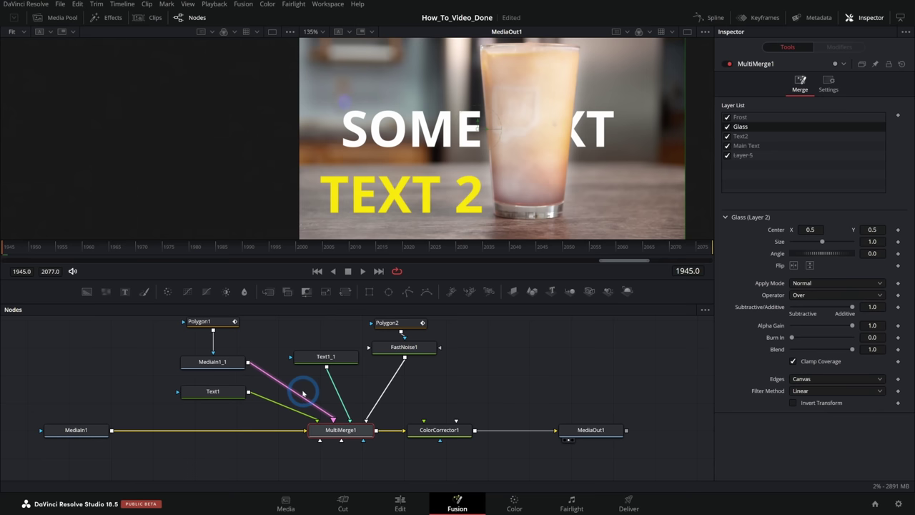
{"action": "left_click_drag", "start_coordinate": [167, 291], "coordinate": [306, 389]}
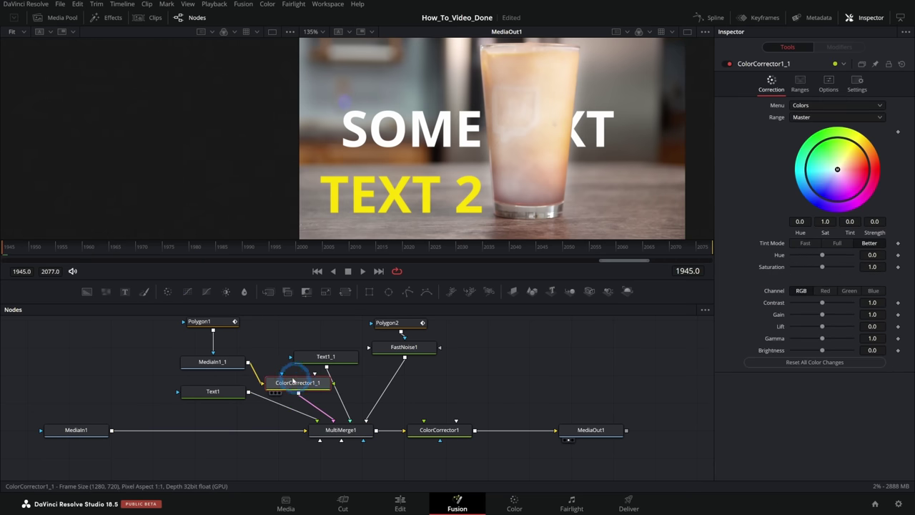
{"action": "left_click_drag", "start_coordinate": [837, 170], "coordinate": [289, 389]}
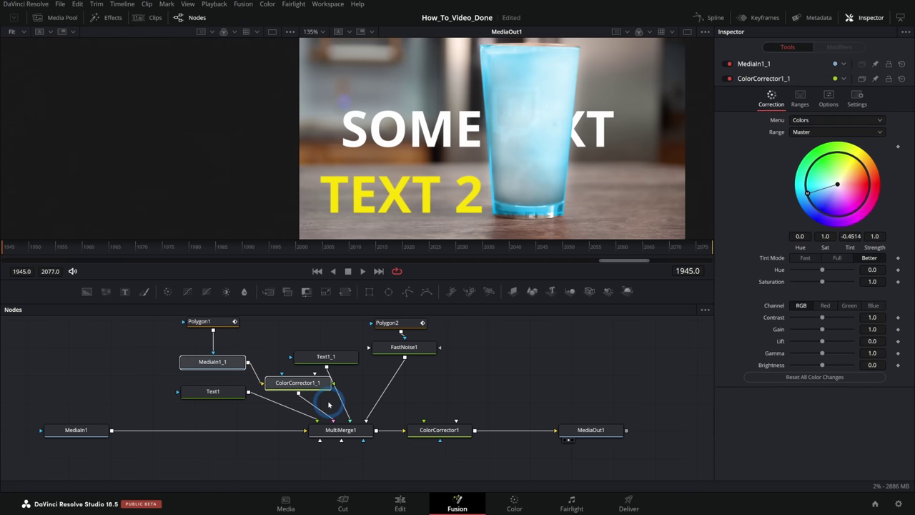
Check the Glass layer's connection in MultiMerge1 and delete the Color Corrector on that branch
{"action": "left_click", "coordinate": [346, 428]}
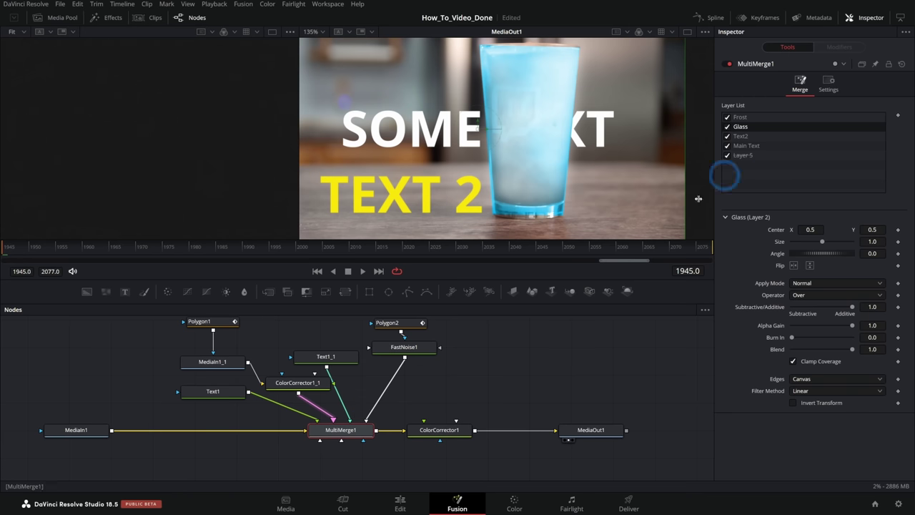
{"action": "left_click", "coordinate": [321, 410]}
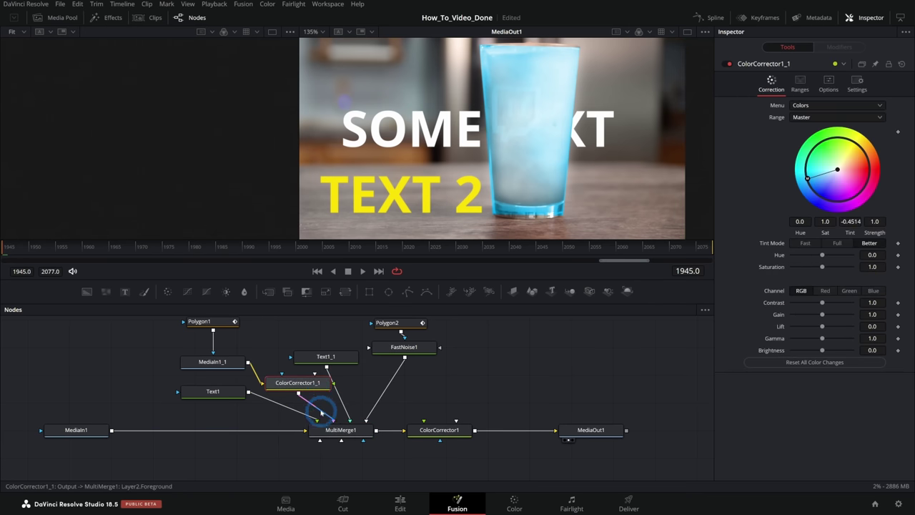
{"action": "key", "text": "Delete"}
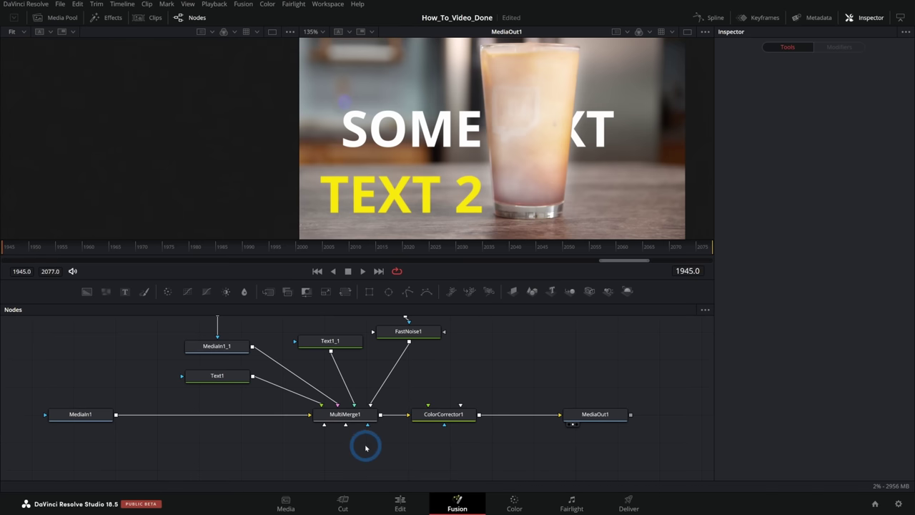
Mask MultiMerge1 with a Polygon node, drawing a closed rounded shape over the text and glass and moving it slightly
{"action": "left_click_drag", "start_coordinate": [407, 291], "coordinate": [368, 423]}
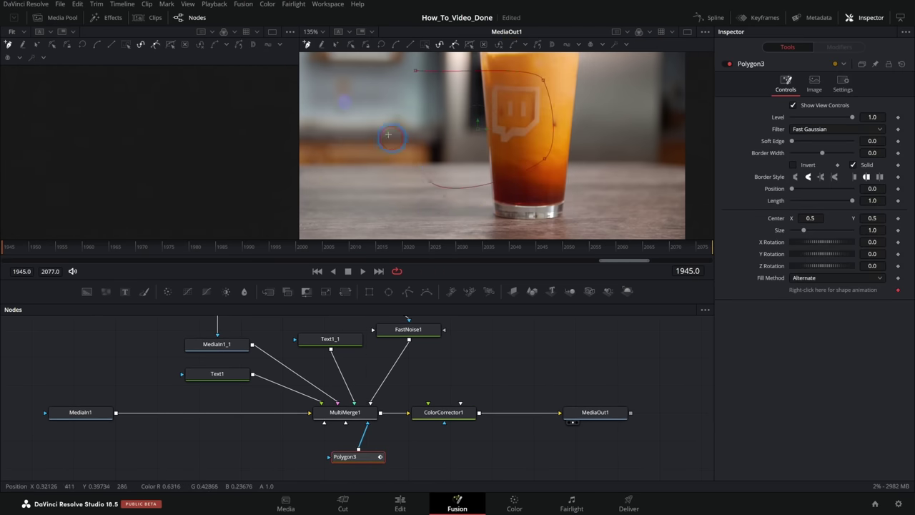
{"action": "left_click", "coordinate": [421, 70]}
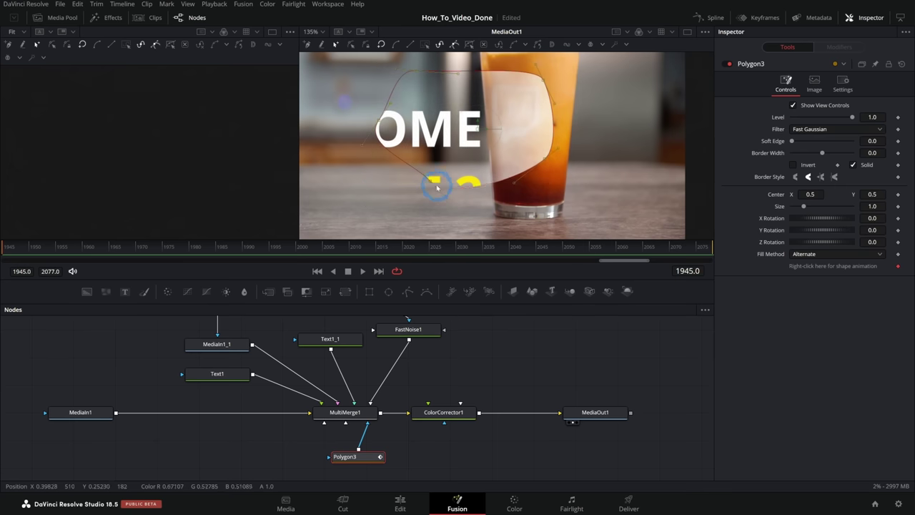
{"action": "left_click_drag", "start_coordinate": [431, 184], "coordinate": [449, 199]}
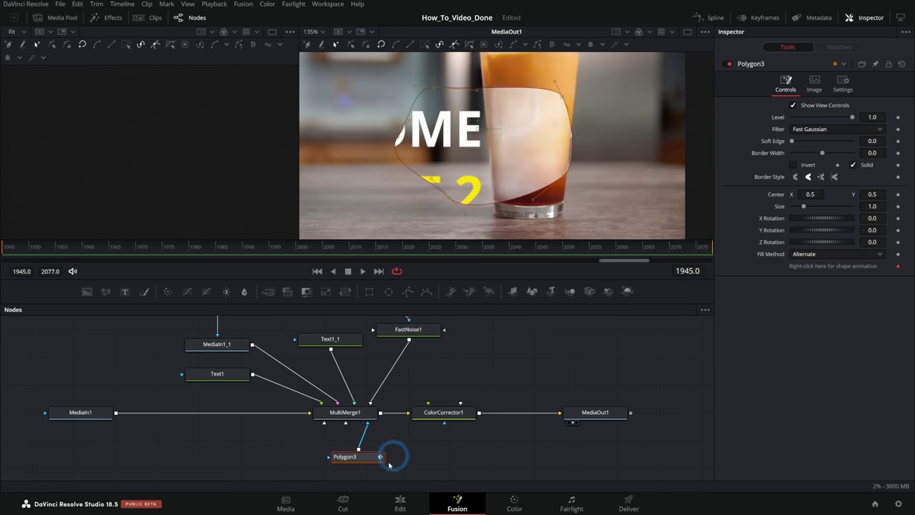
Reconnect the Polygon3 mask from MultiMerge1 to Text1_1 and place its node above Text1_1
{"action": "left_click_drag", "start_coordinate": [365, 439], "coordinate": [295, 339]}
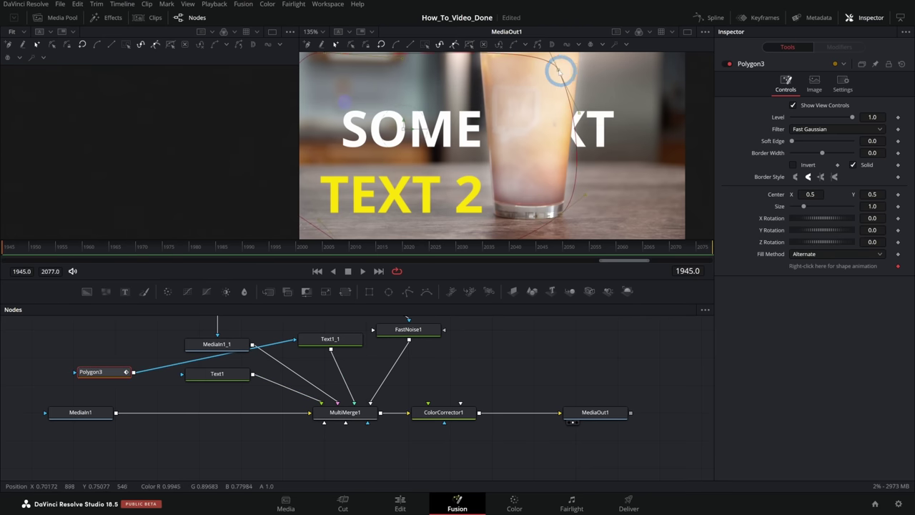
{"action": "left_click_drag", "start_coordinate": [102, 372], "coordinate": [261, 327]}
{"action": "scroll", "coordinate": [356, 356], "scroll_direction": "up", "scroll_amount": 3}
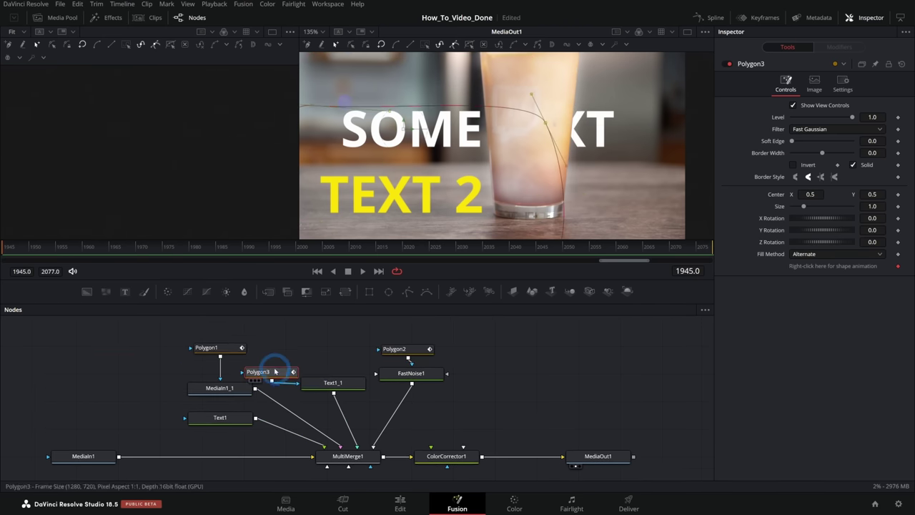
{"action": "left_click_drag", "start_coordinate": [265, 374], "coordinate": [328, 352]}
{"action": "left_click", "coordinate": [328, 352]}
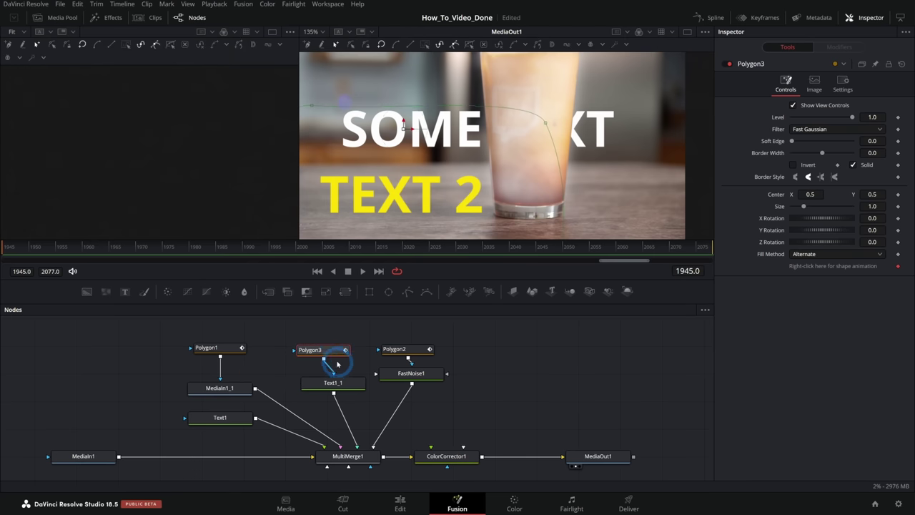
Check Text1_1 and delete the Polygon3 mask node
{"action": "left_click", "coordinate": [332, 381]}
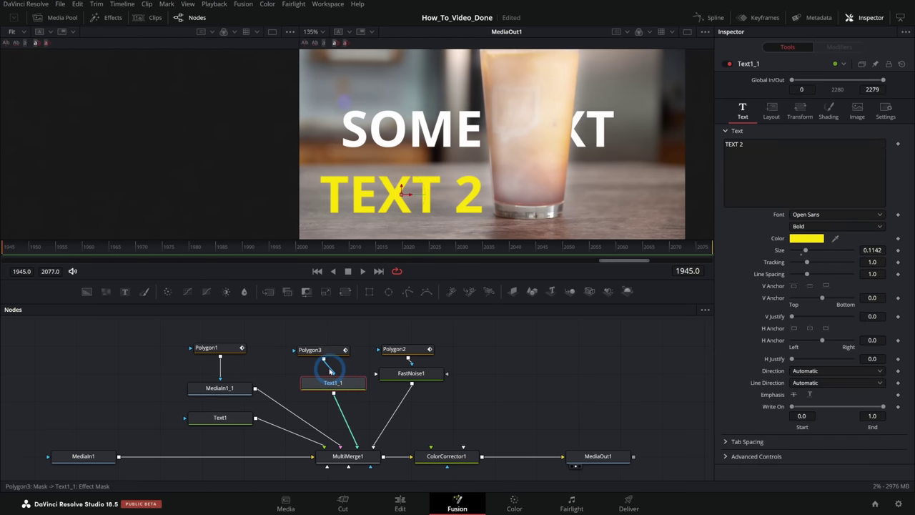
{"action": "scroll", "coordinate": [361, 416], "scroll_direction": "down", "scroll_amount": 1}
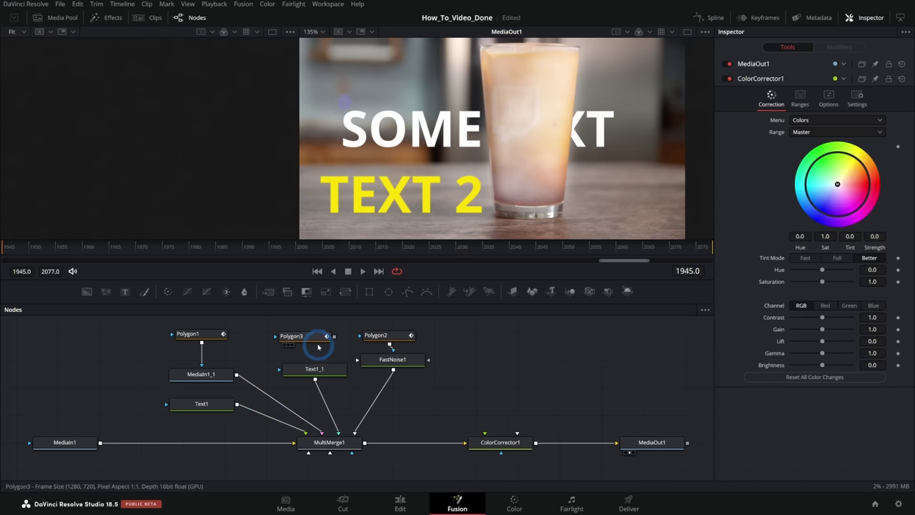
{"action": "left_click", "coordinate": [315, 339]}
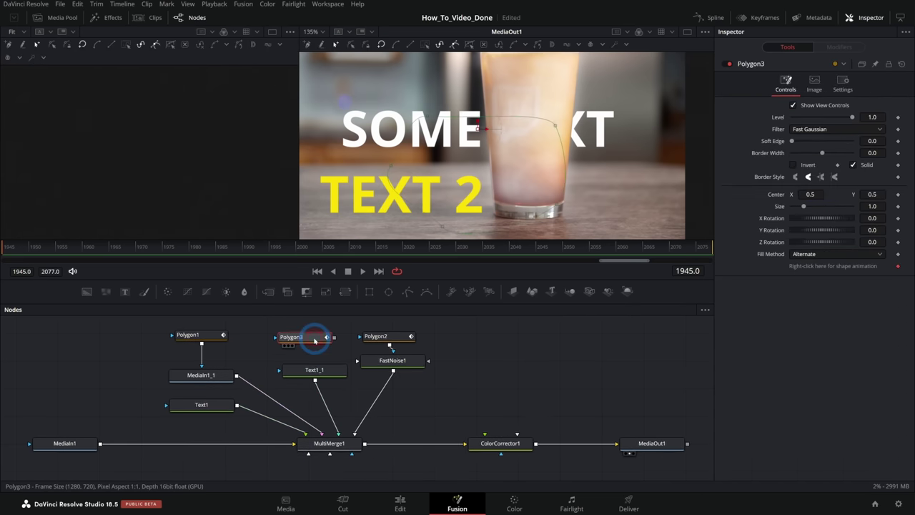
{"action": "key", "text": "Delete"}
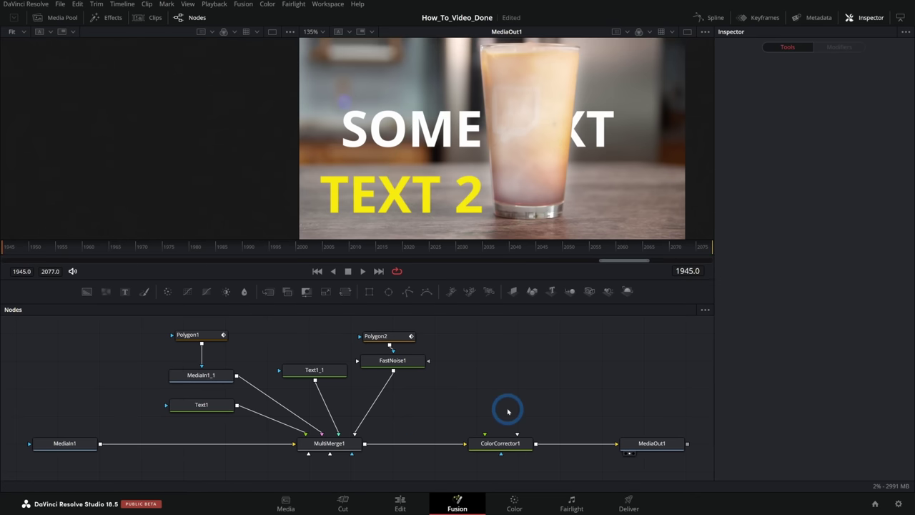
Delete MultiMerge1 and move the text, masked media and FastNoise nodes together away from the main node line
{"action": "left_click", "coordinate": [329, 444]}
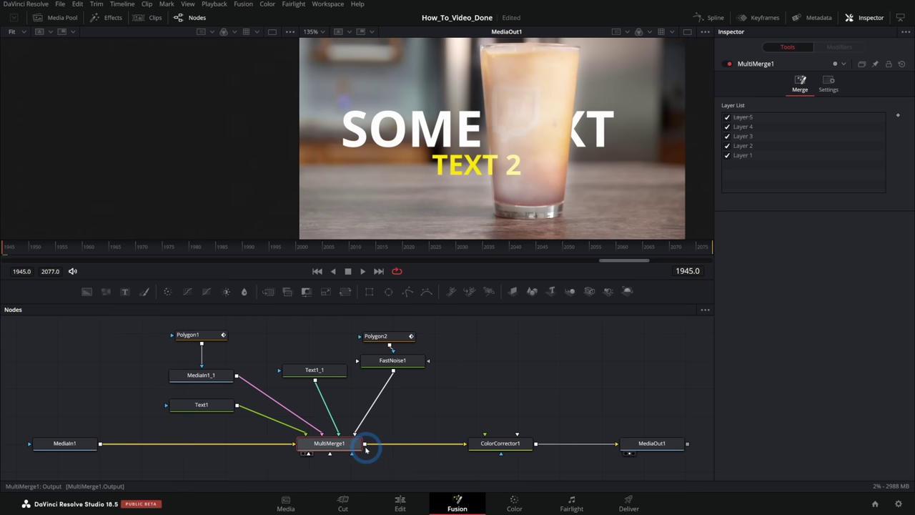
{"action": "key", "text": "Delete"}
{"action": "left_click_drag", "start_coordinate": [408, 425], "coordinate": [172, 327]}
{"action": "left_click_drag", "start_coordinate": [298, 369], "coordinate": [203, 351]}
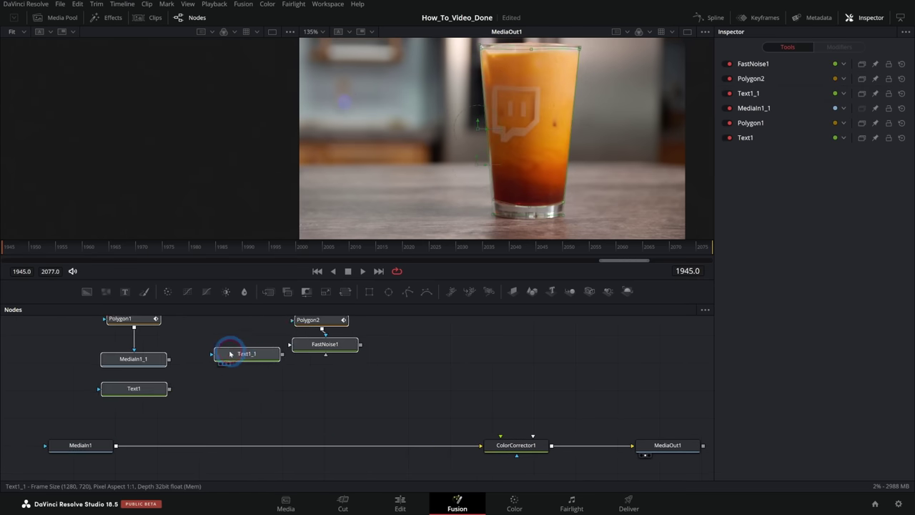
Add a new MultiMerge node after MediaIn1 and space out the unconnected media, text and FastNoise nodes above it
{"action": "left_click", "coordinate": [91, 444]}
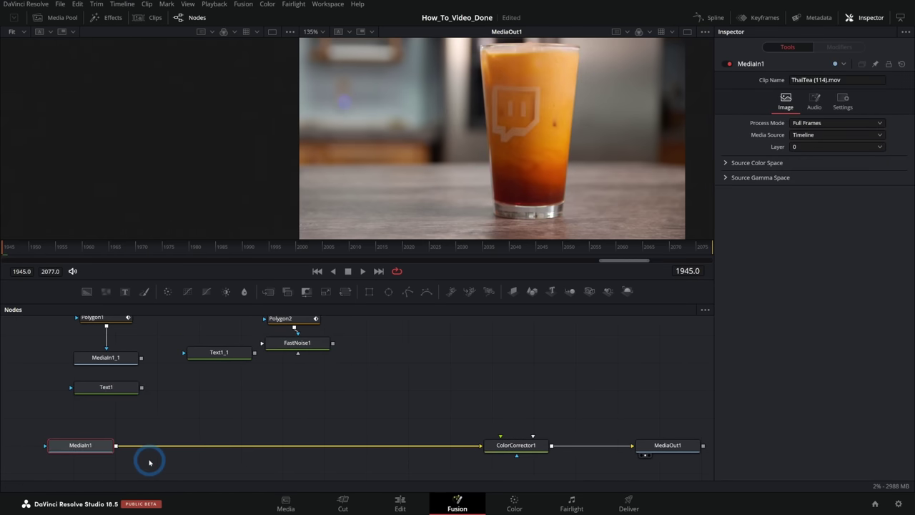
{"action": "key", "text": "shift+space"}
{"action": "type", "text": "multi"}
{"action": "key", "text": "Return"}
{"action": "left_click_drag", "start_coordinate": [166, 448], "coordinate": [244, 447]}
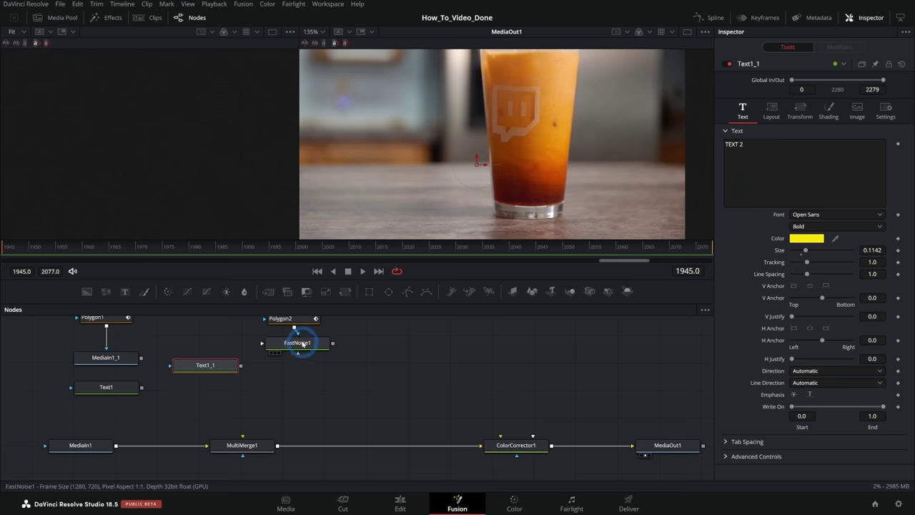
{"action": "mouse_move", "coordinate": [303, 338]}
{"action": "left_mouse_down"}
{"action": "mouse_move", "coordinate": [306, 358]}
{"action": "mouse_move", "coordinate": [317, 329]}
{"action": "left_mouse_up"}
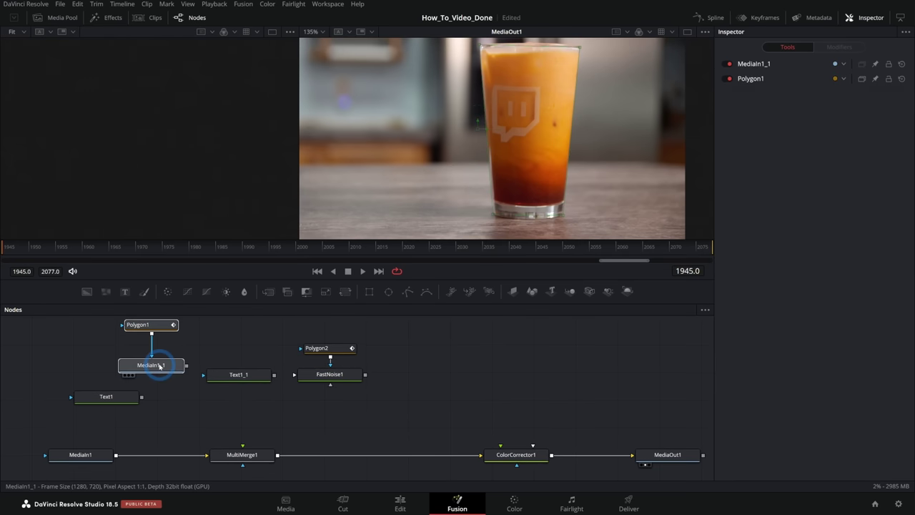
{"action": "left_click", "coordinate": [122, 398]}
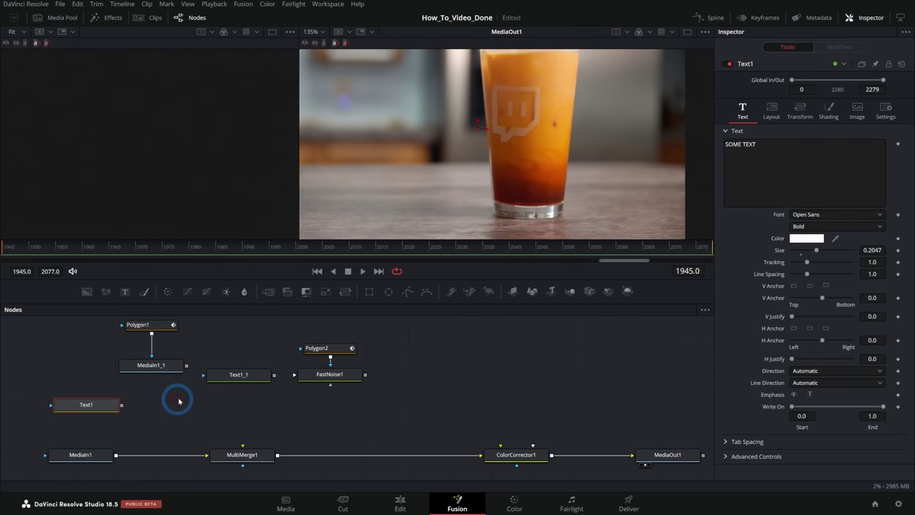
Preview MediaIn1_1, Text1_1, FastNoise1 and Text1 one after another in the empty viewer beside the MediaOut1 image
{"action": "left_click", "coordinate": [159, 368]}
{"action": "key", "text": "1"}
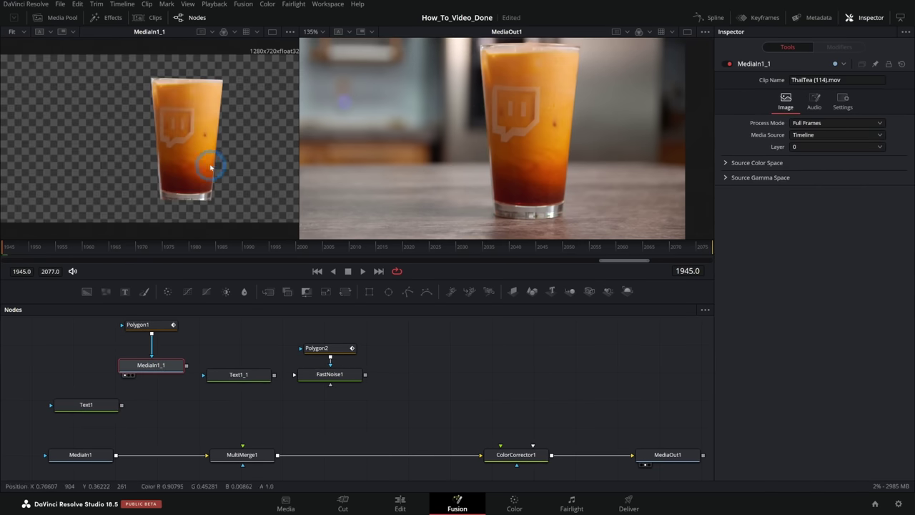
{"action": "left_click_drag", "start_coordinate": [235, 377], "coordinate": [204, 190]}
{"action": "left_click_drag", "start_coordinate": [330, 373], "coordinate": [173, 134]}
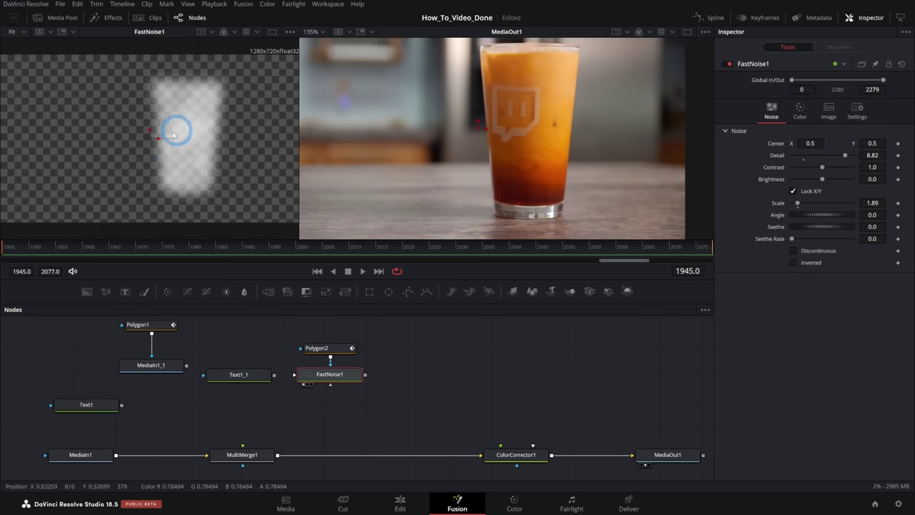
{"action": "left_click", "coordinate": [675, 456]}
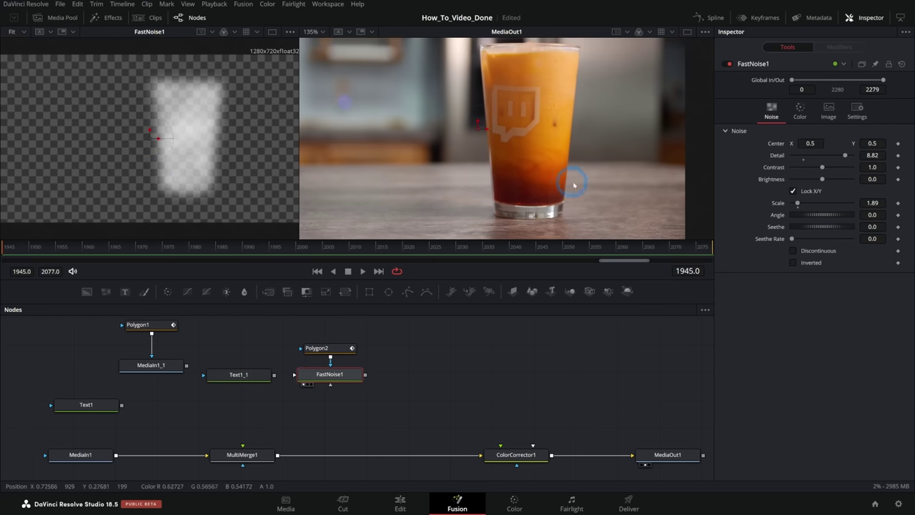
{"action": "left_click", "coordinate": [107, 404]}
{"action": "key", "text": "1"}
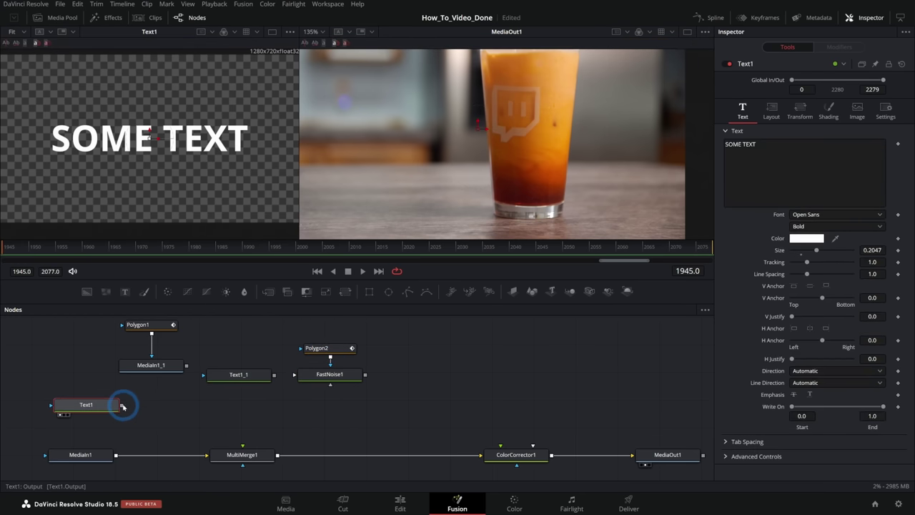
Connect Text1, MediaIn1_1, Text1_1 and FastNoise1, in that order, as foreground layers of MultiMerge1
{"action": "left_click_drag", "start_coordinate": [122, 406], "coordinate": [241, 455]}
{"action": "left_click", "coordinate": [179, 367]}
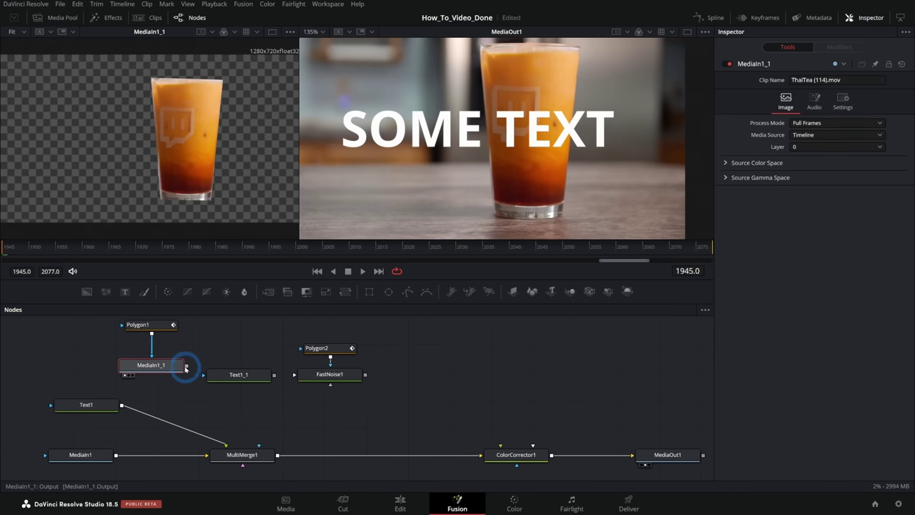
{"action": "left_click_drag", "start_coordinate": [186, 365], "coordinate": [244, 454]}
{"action": "left_click", "coordinate": [242, 376]}
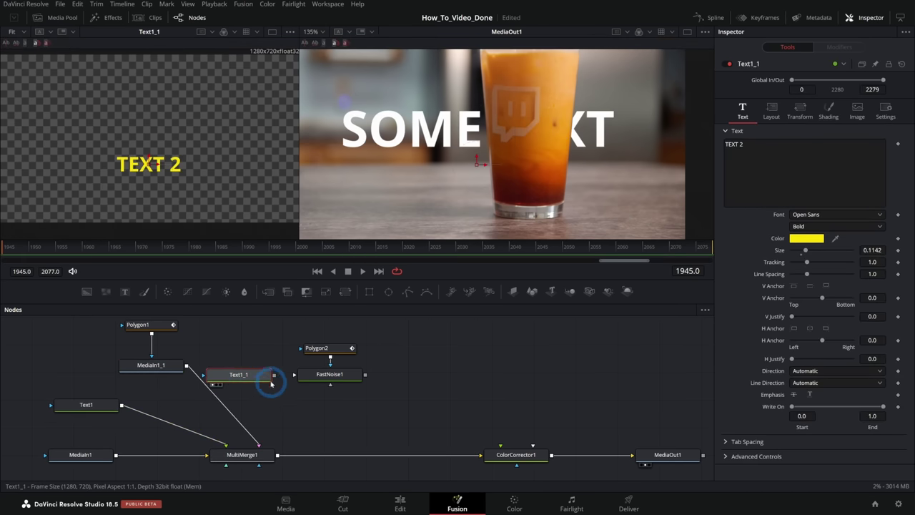
{"action": "left_click_drag", "start_coordinate": [245, 375], "coordinate": [243, 453]}
{"action": "left_click", "coordinate": [336, 374]}
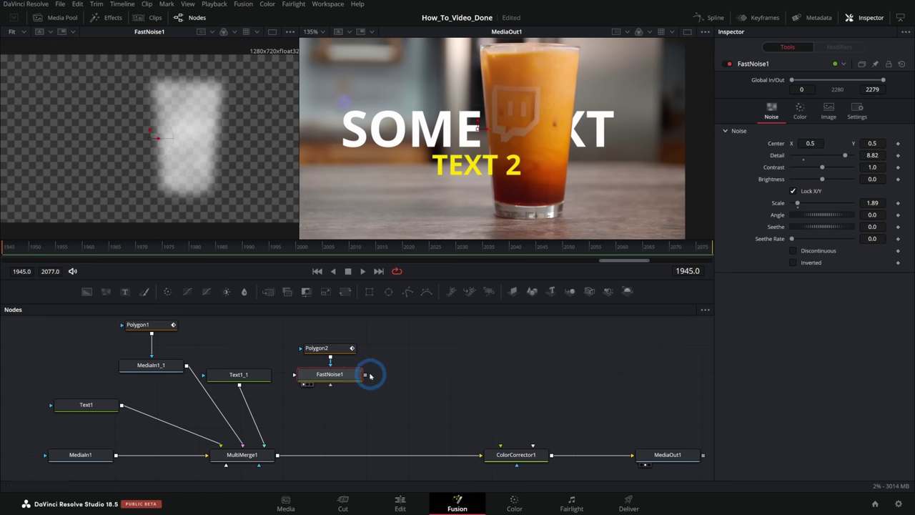
{"action": "left_click_drag", "start_coordinate": [366, 374], "coordinate": [246, 462]}
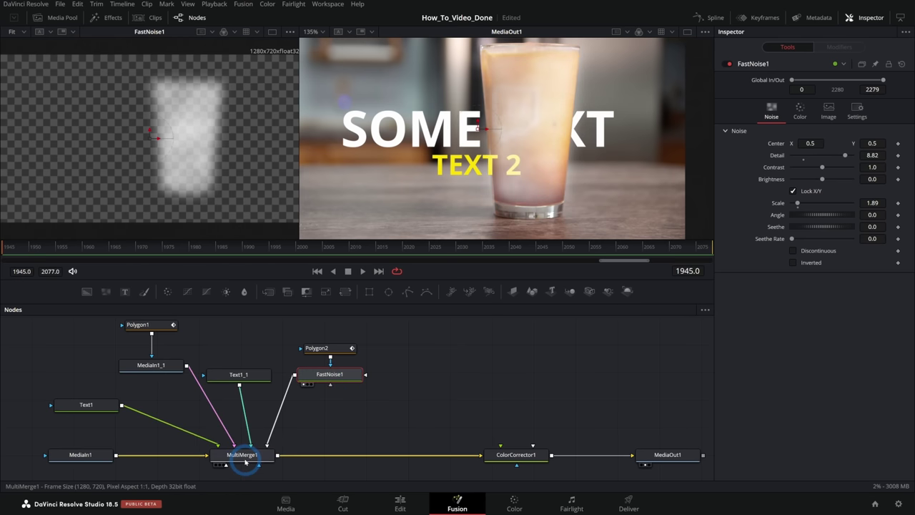
Reorder MultiMerge1's layers so that Layer 4 sits directly below Layer 3
{"action": "left_click", "coordinate": [242, 455]}
{"action": "left_click", "coordinate": [446, 392]}
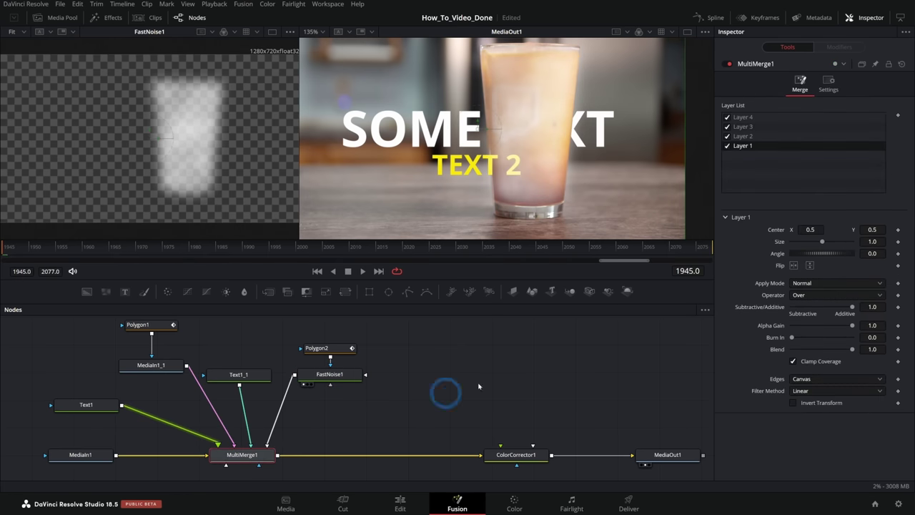
{"action": "left_click", "coordinate": [746, 118]}
{"action": "left_click_drag", "start_coordinate": [744, 118], "coordinate": [754, 139]}
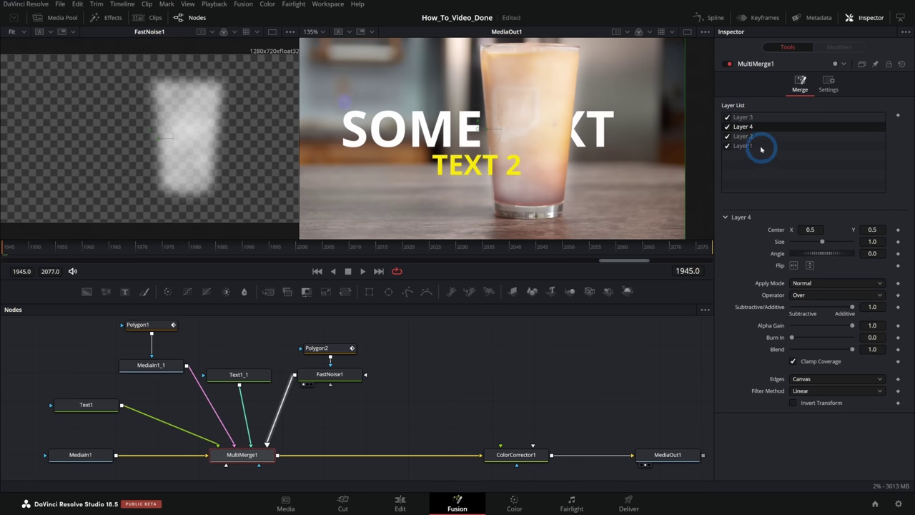
Rename Layer 3 as Text2 and Layer 4 as Frost in the MultiMerge layer list
{"action": "left_click", "coordinate": [739, 118]}
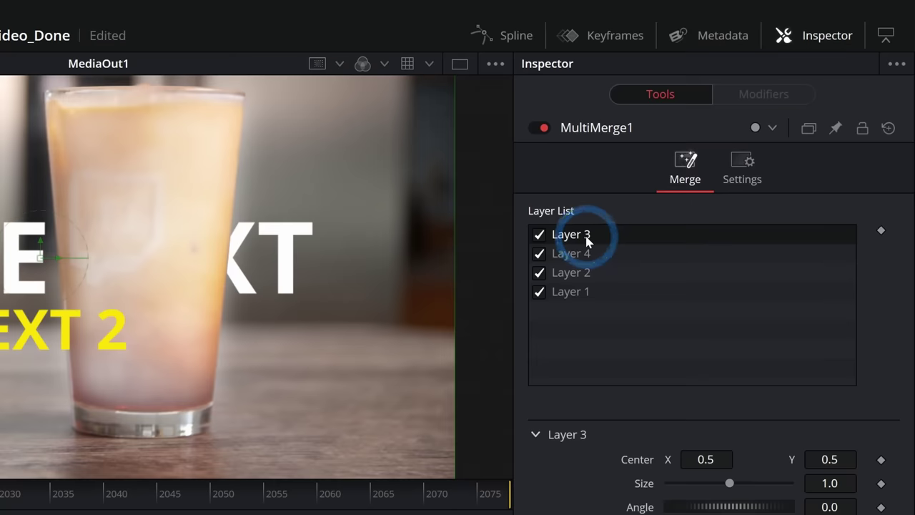
{"action": "right_click", "coordinate": [751, 120]}
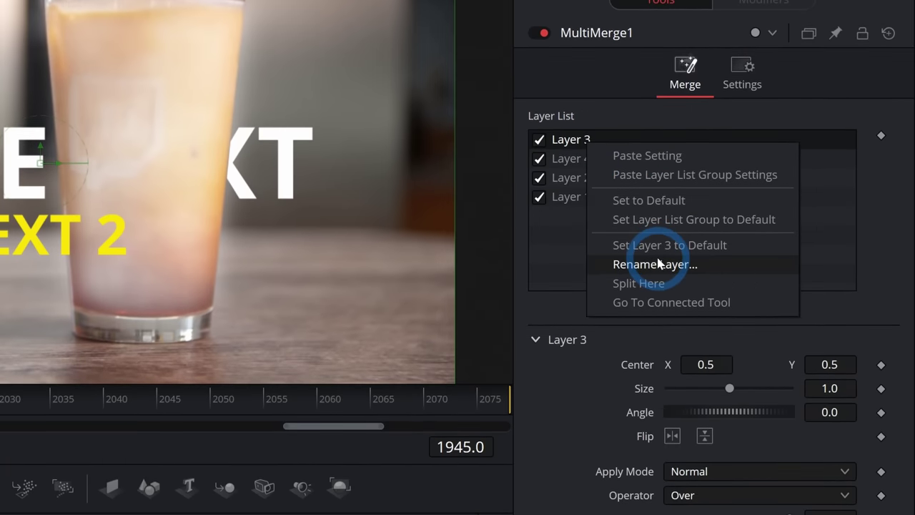
{"action": "left_click", "coordinate": [658, 264]}
{"action": "key", "text": "Return"}
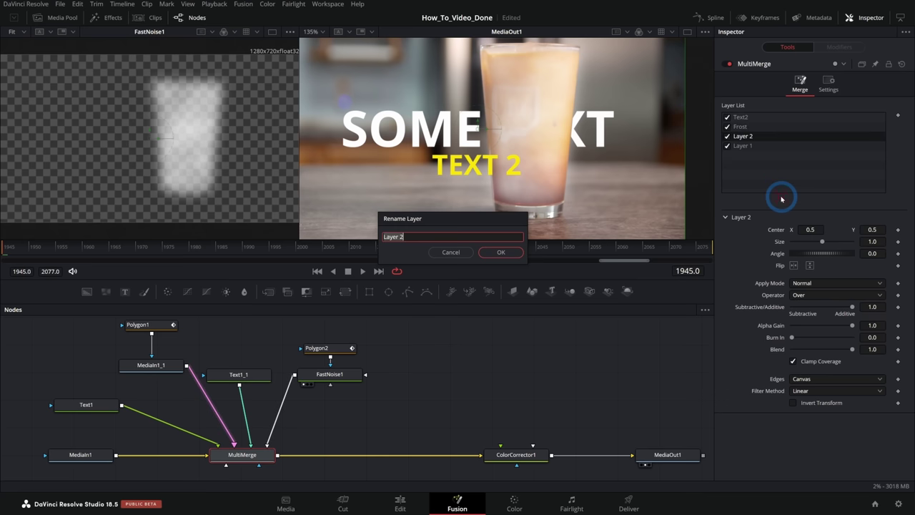
Rename Layer 2 as Glass and Layer 1 as MainText
{"action": "type", "text": "Glass"}
{"action": "key", "text": "Return"}
{"action": "right_click", "coordinate": [743, 146]}
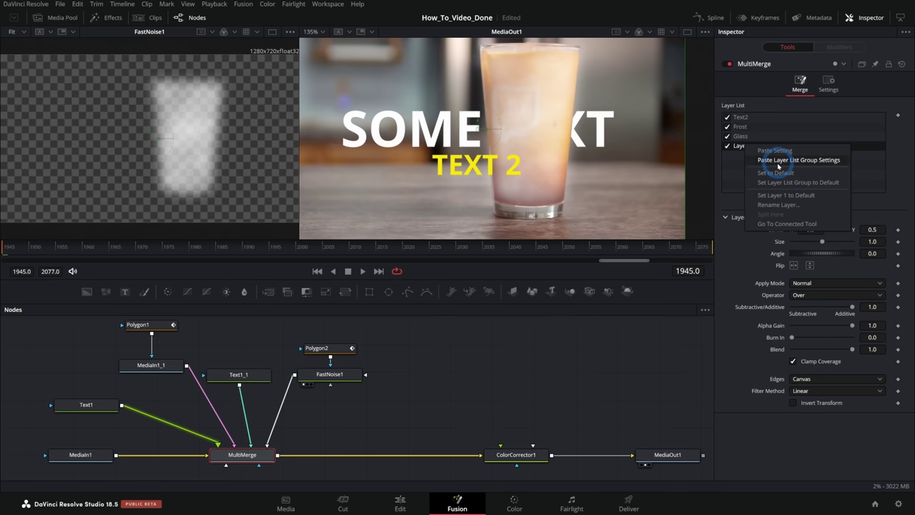
{"action": "left_click", "coordinate": [779, 204]}
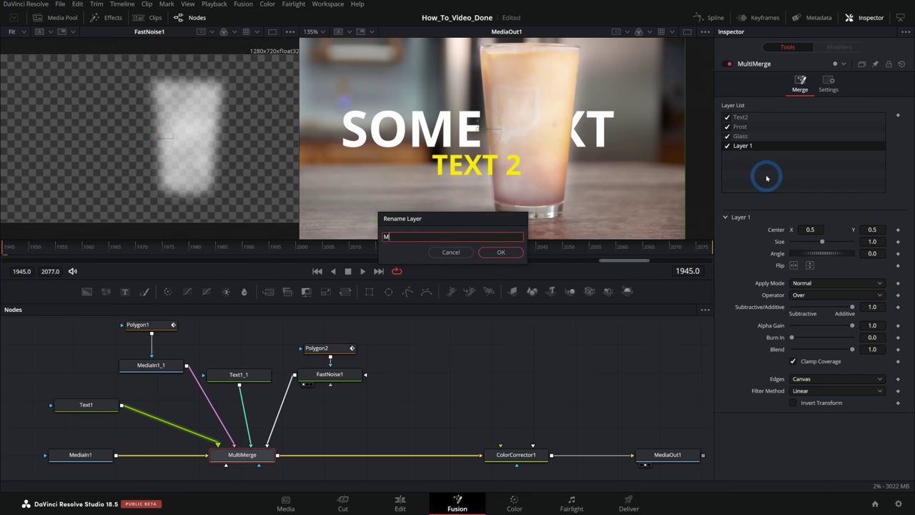
{"action": "type", "text": "MainTExt"}
{"action": "key", "text": "Return"}
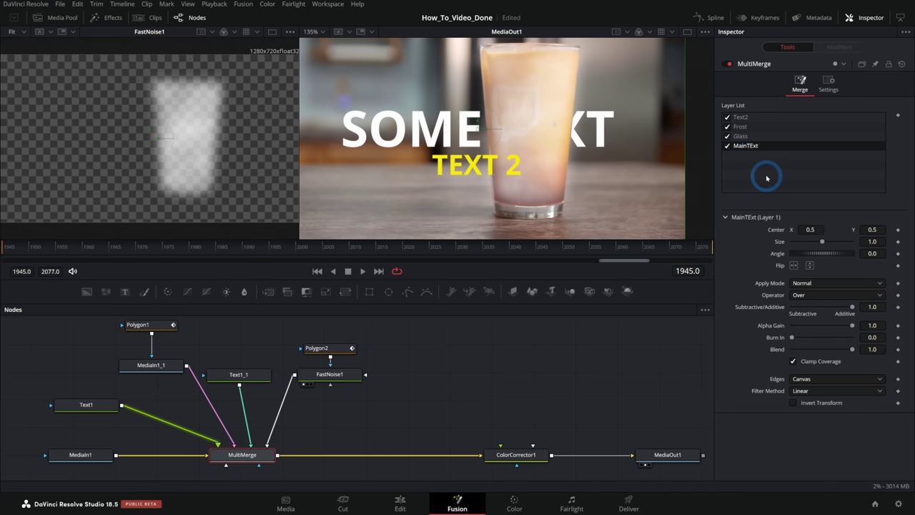
Try the MainText layer above Frost and Glass, and return it to the end of the layer order
{"action": "left_click_drag", "start_coordinate": [749, 128], "coordinate": [751, 169]}
{"action": "left_click_drag", "start_coordinate": [748, 128], "coordinate": [750, 171]}
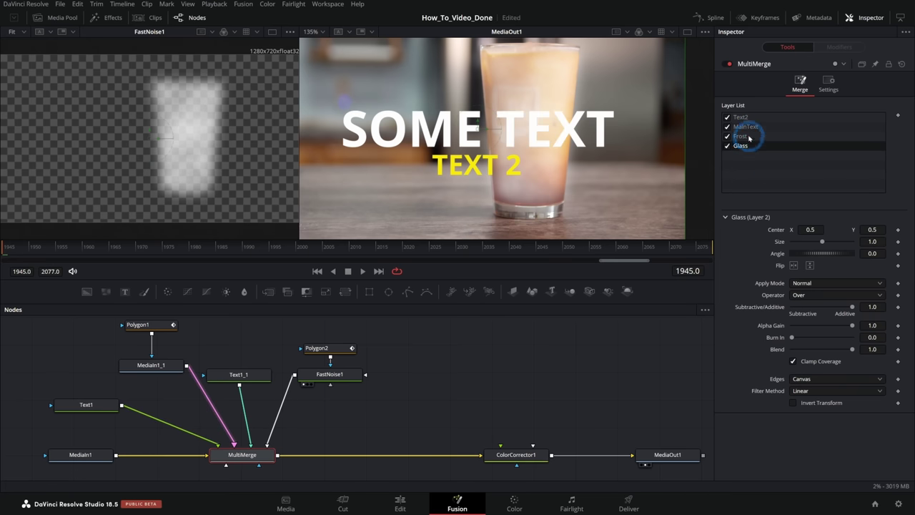
{"action": "left_click_drag", "start_coordinate": [748, 128], "coordinate": [749, 169]}
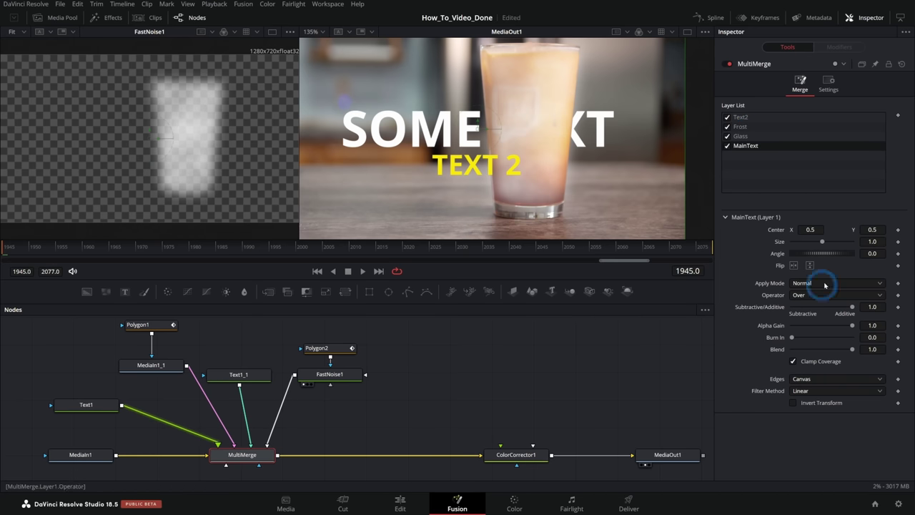
Shift the MainText layer's horizontal center to 0.64 and try resetting the whole MultiMerge node, undoing that reset
{"action": "left_click_drag", "start_coordinate": [822, 242], "coordinate": [763, 281]}
{"action": "double_click", "coordinate": [783, 245]}
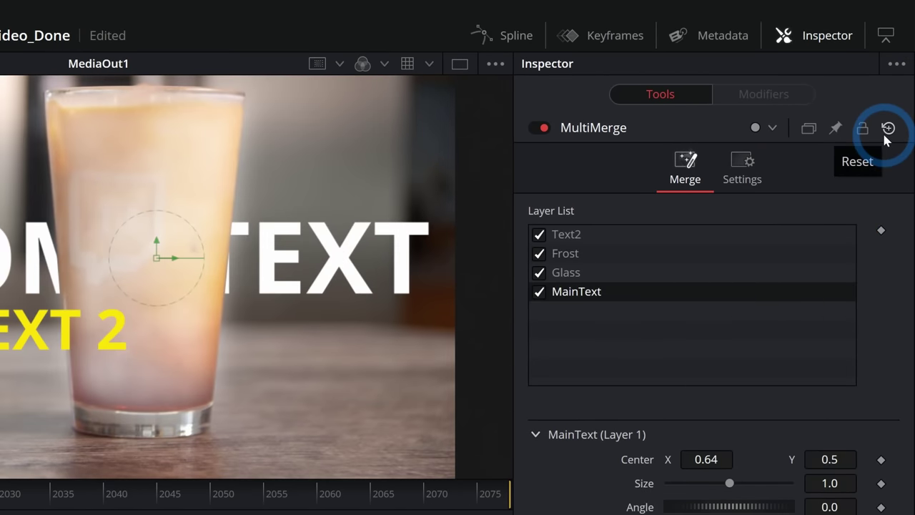
{"action": "left_click", "coordinate": [887, 130]}
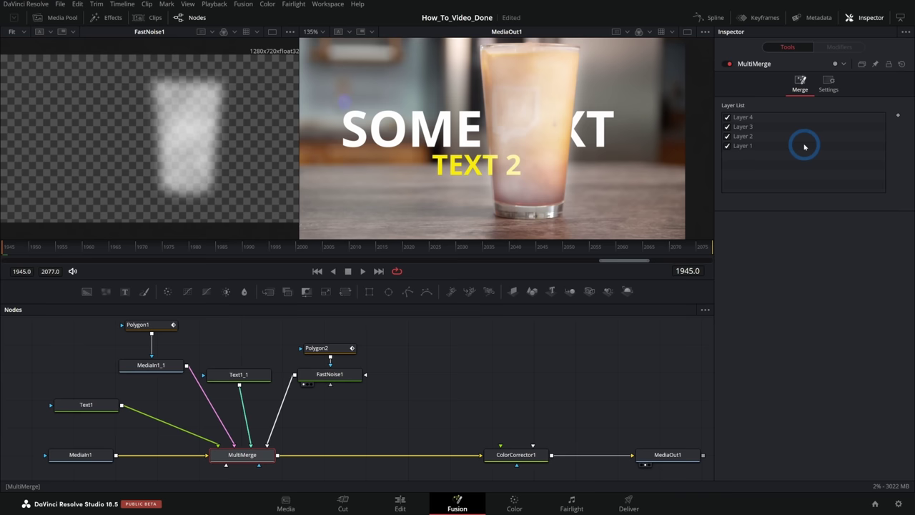
{"action": "key", "text": "ctrl+z"}
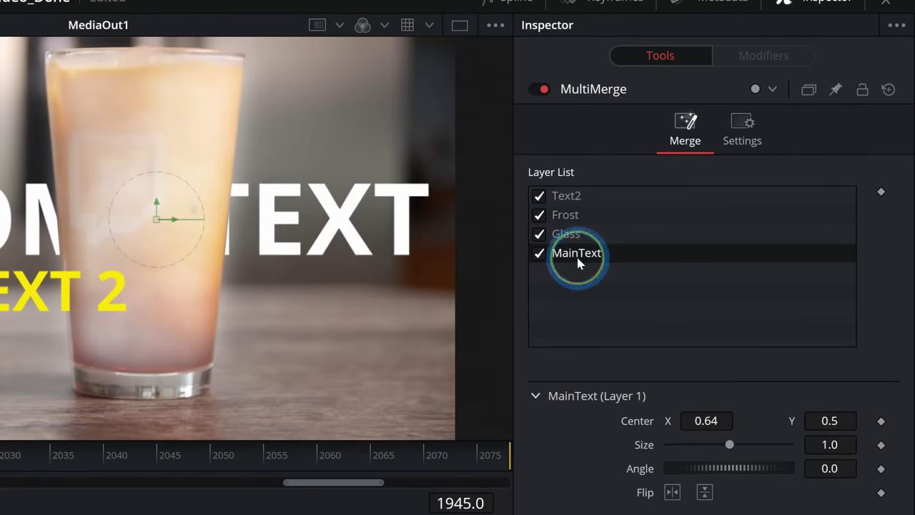
Set only the MainText layer (Layer 1) of the MultiMerge node back to its default settings
{"action": "right_click", "coordinate": [747, 147]}
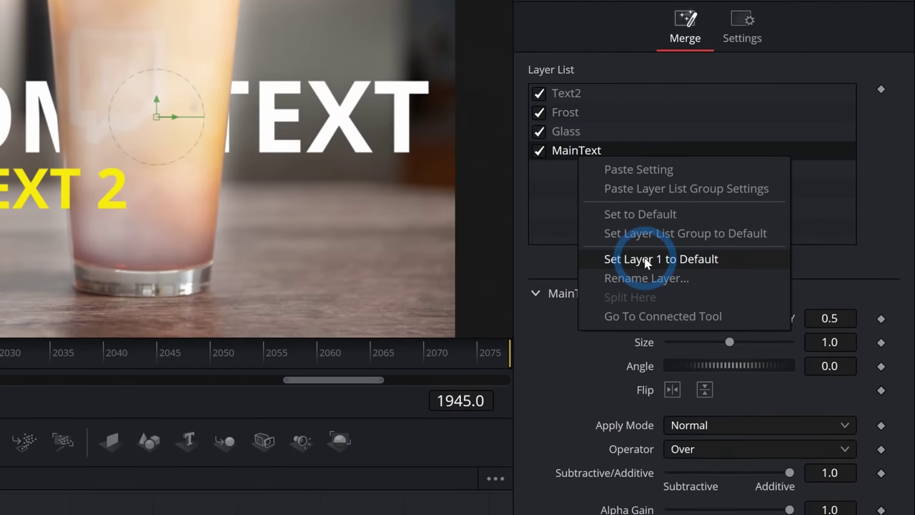
{"action": "left_click", "coordinate": [646, 262]}
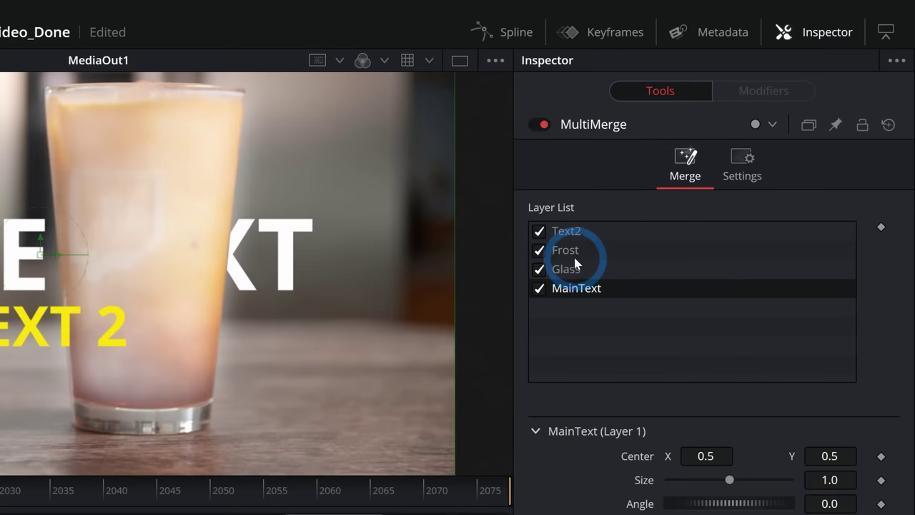
Split the MultiMerge node at the Frost layer
{"action": "left_click", "coordinate": [580, 255]}
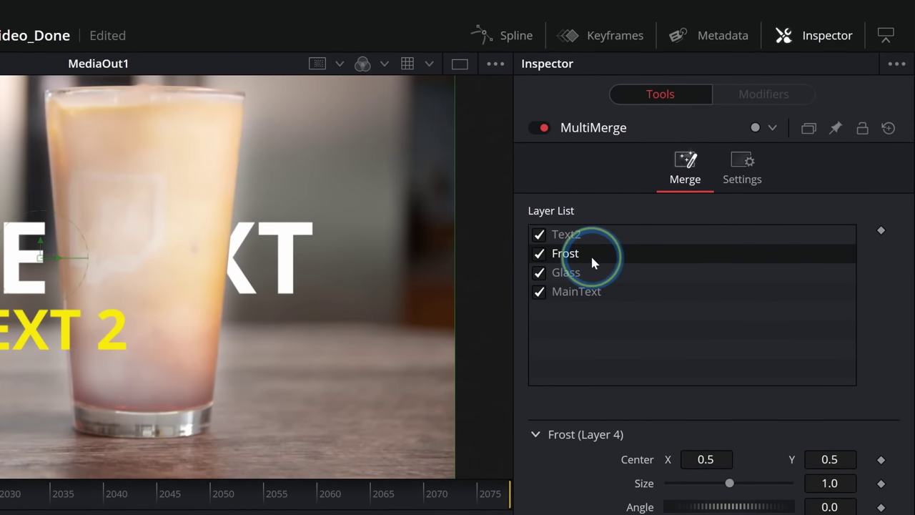
{"action": "right_click", "coordinate": [591, 254]}
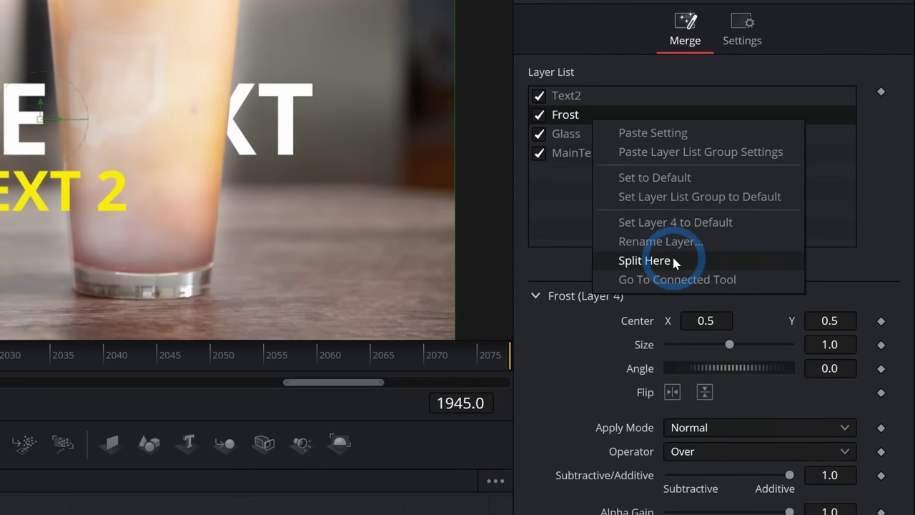
{"action": "left_click", "coordinate": [645, 319]}
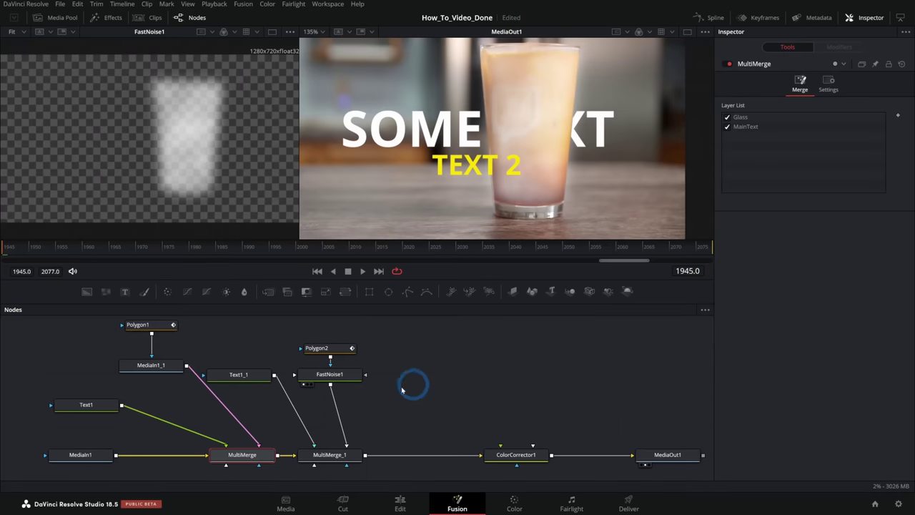
Move MultiMerge_1, FastNoise1 and Polygon2 away from the first MultiMerge node and place Text1_1 closer to them
{"action": "left_click_drag", "start_coordinate": [253, 329], "coordinate": [341, 414]}
{"action": "left_click_drag", "start_coordinate": [434, 321], "coordinate": [309, 467]}
{"action": "left_click_drag", "start_coordinate": [322, 455], "coordinate": [390, 455]}
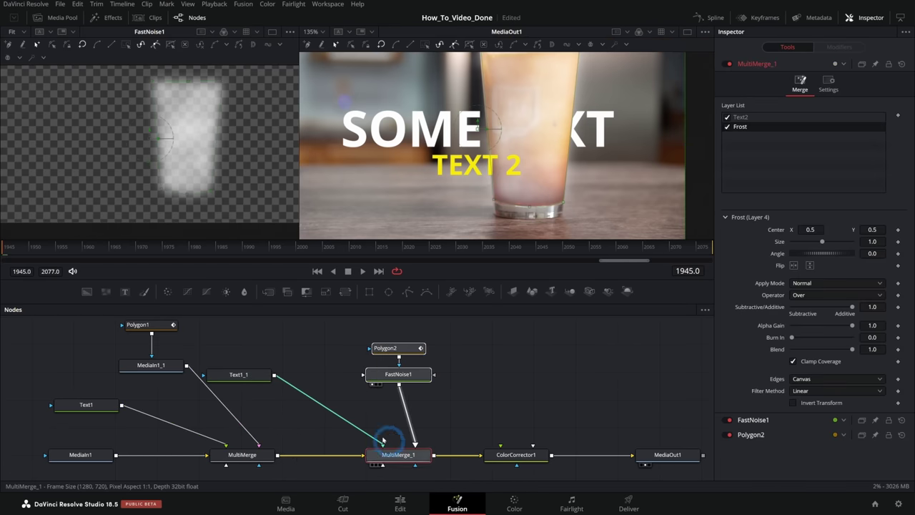
{"action": "left_click_drag", "start_coordinate": [243, 375], "coordinate": [316, 362]}
Place ColorCorrector1 with a blue tint between MultiMerge and MultiMerge_1, and move Text1_1 to the right of FastNoise1's connection
{"action": "left_click_drag", "start_coordinate": [527, 456], "coordinate": [335, 456]}
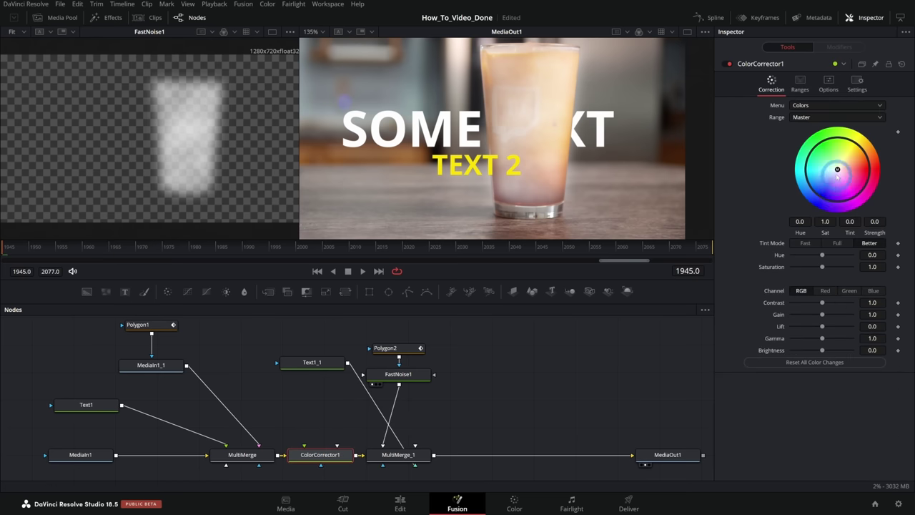
{"action": "left_click_drag", "start_coordinate": [837, 170], "coordinate": [822, 192]}
{"action": "left_click_drag", "start_coordinate": [321, 365], "coordinate": [463, 405]}
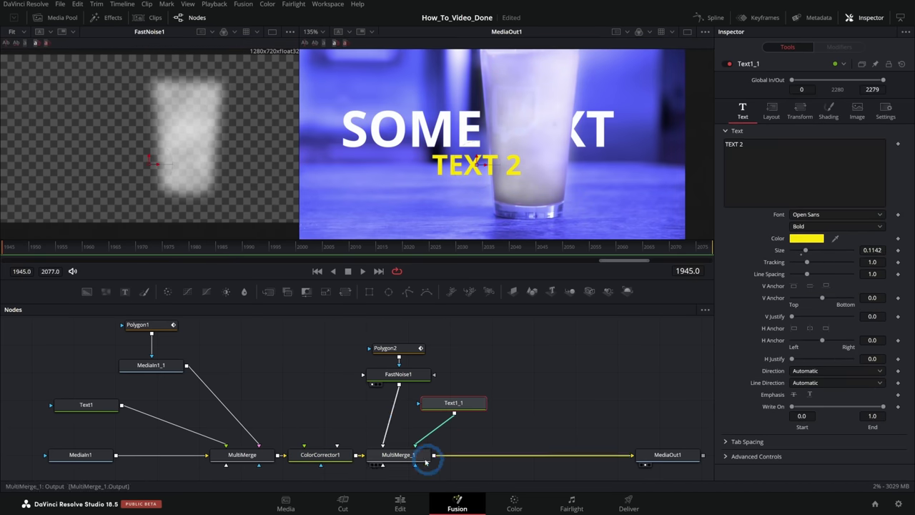